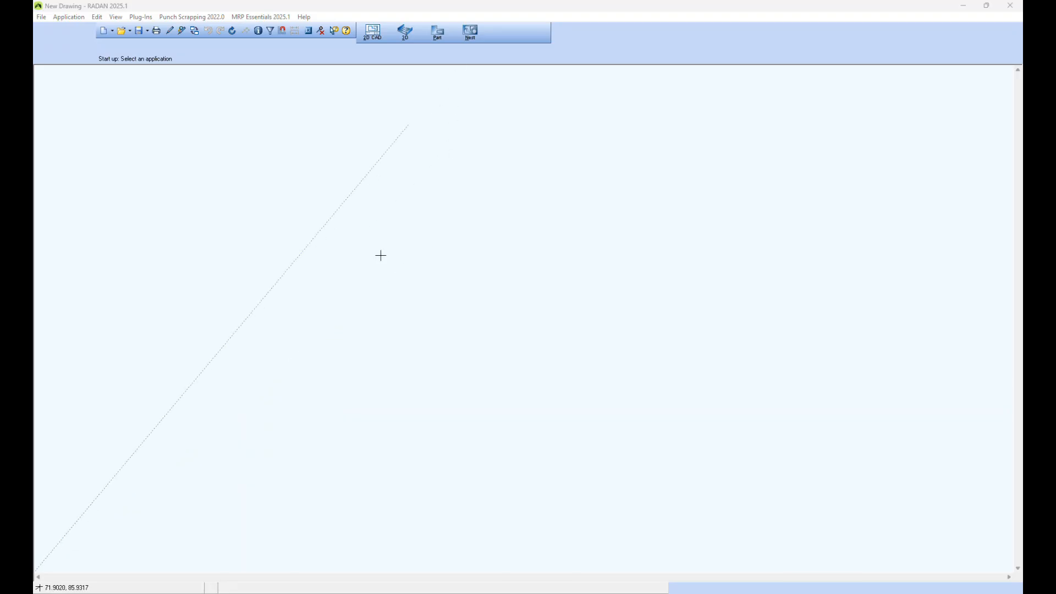
Start the Nest application and dismiss the project setup without creating or opening a project
{"action": "left_click", "coordinate": [476, 32]}
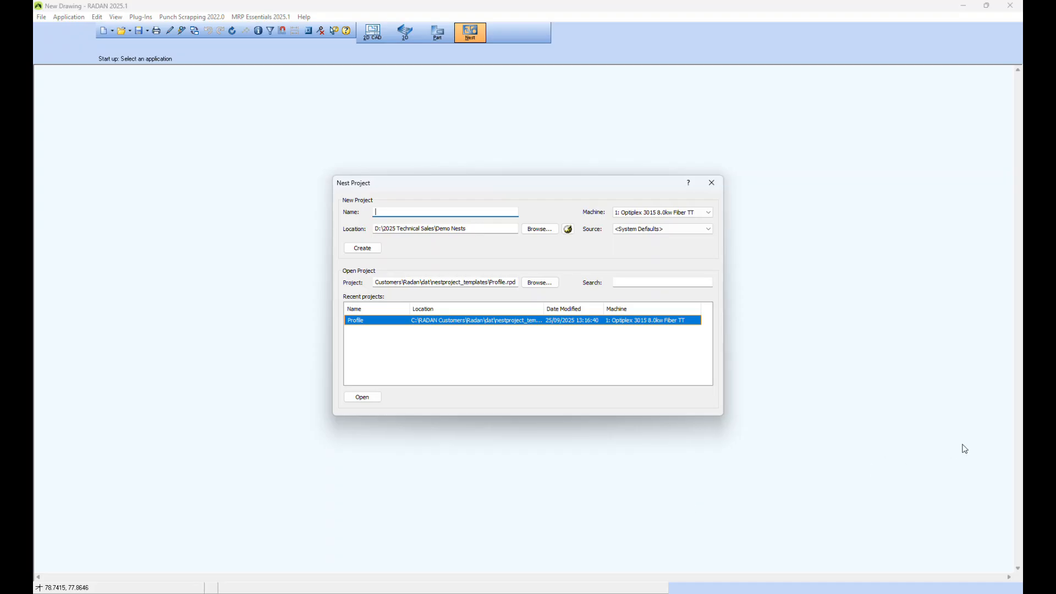
{"action": "left_click", "coordinate": [710, 229]}
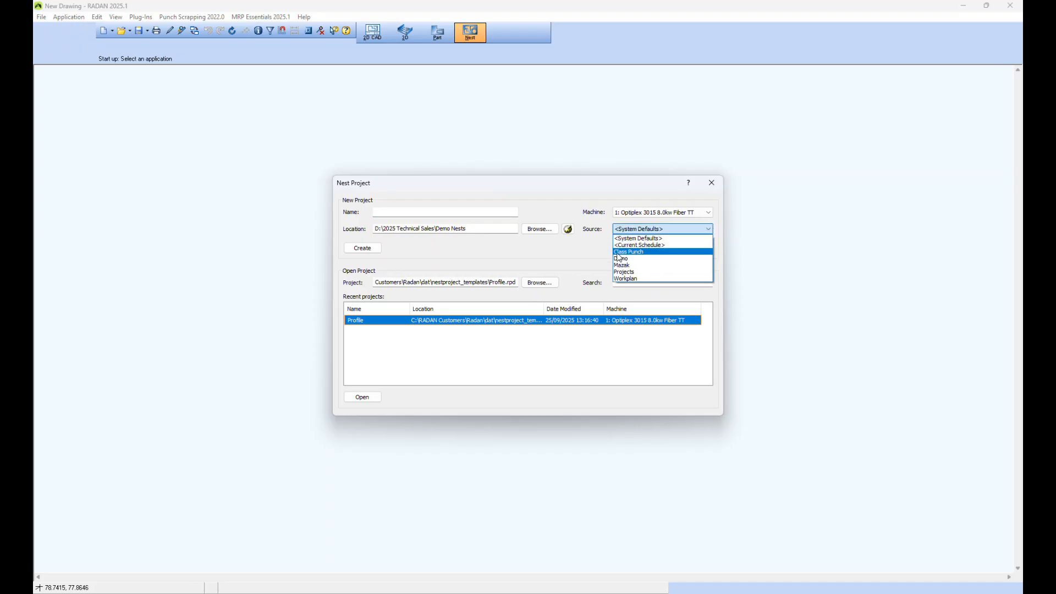
{"action": "left_click", "coordinate": [600, 250]}
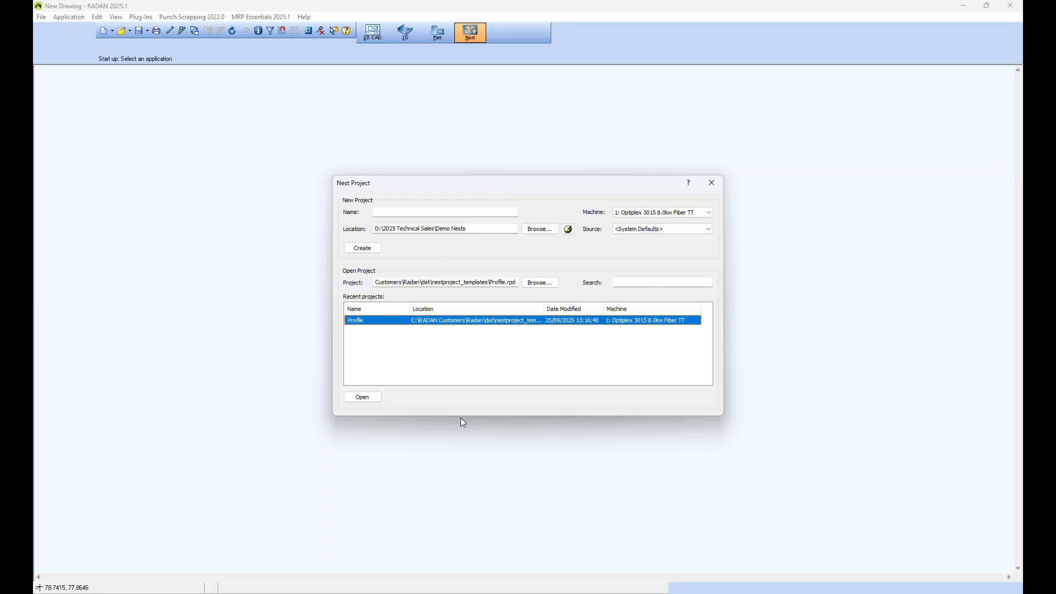
{"action": "left_click", "coordinate": [710, 187]}
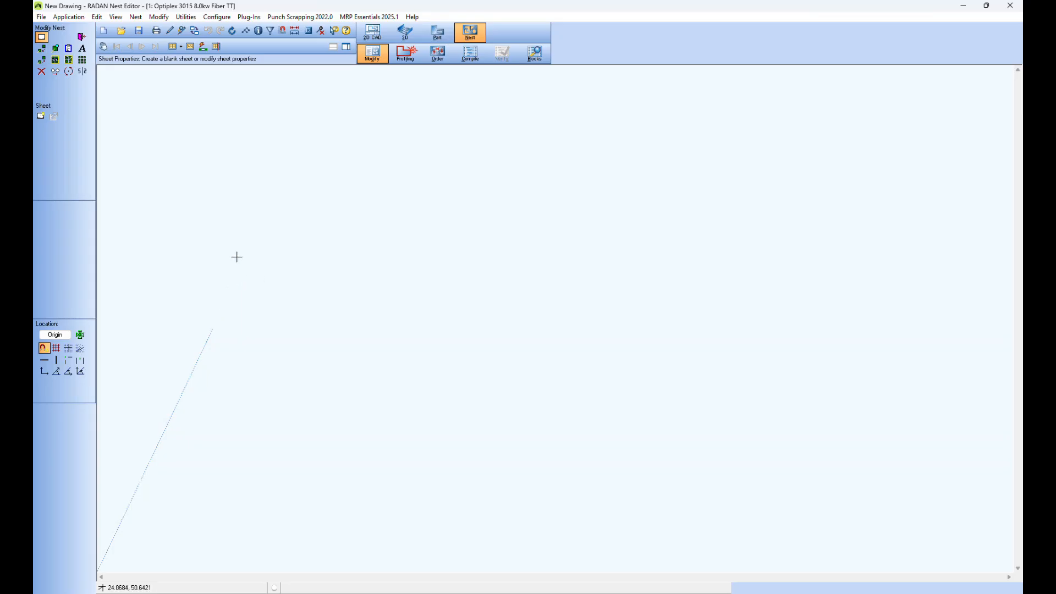
Open the multi-part nesting settings at the list of parts to nest
{"action": "left_click", "coordinate": [191, 48]}
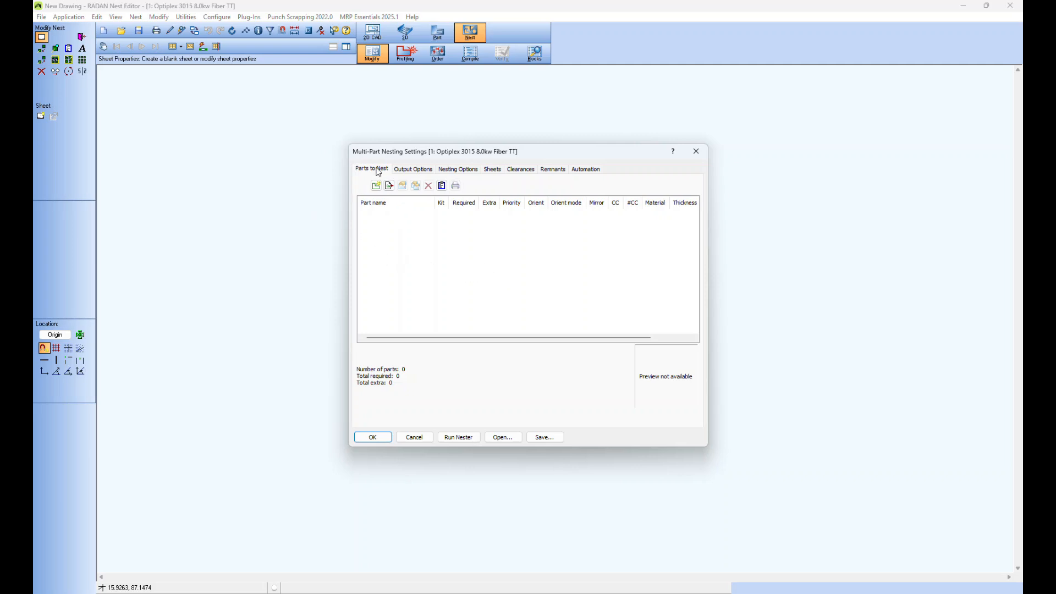
{"action": "left_click", "coordinate": [496, 170]}
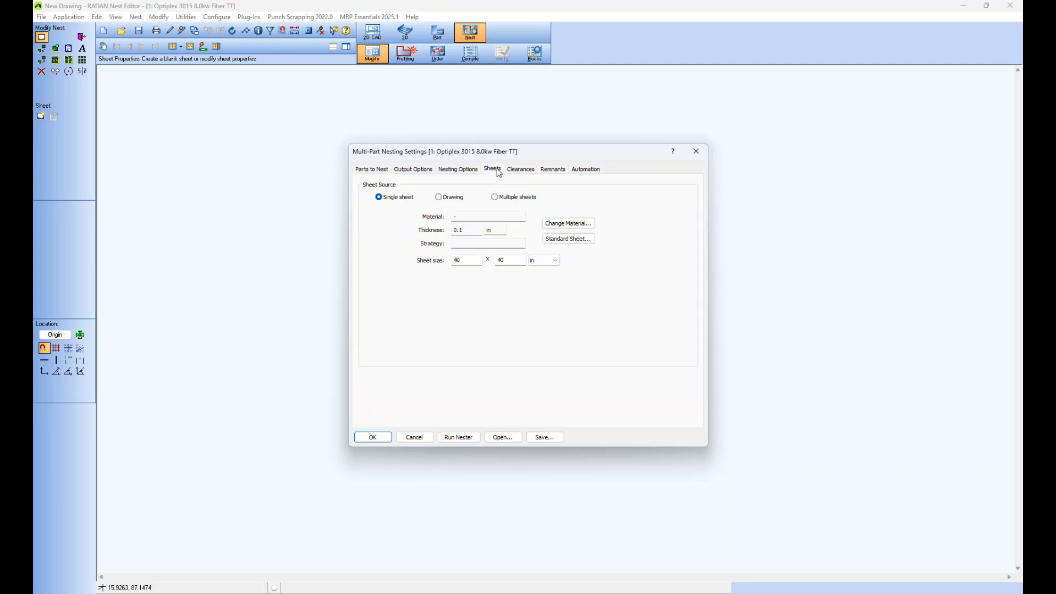
{"action": "left_click", "coordinate": [379, 170]}
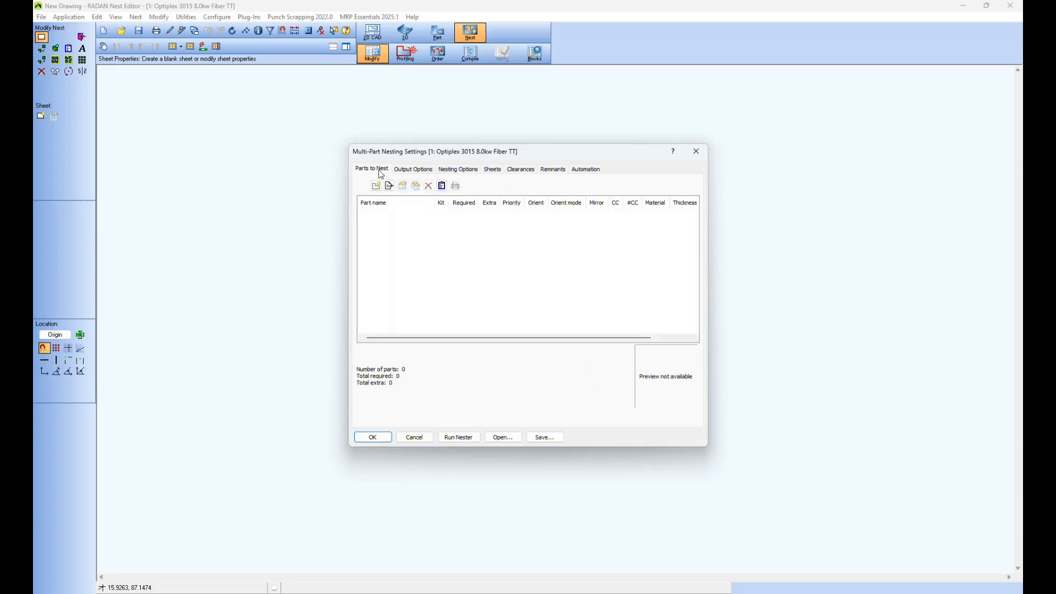
{"action": "left_click_drag", "start_coordinate": [541, 158], "coordinate": [522, 138]}
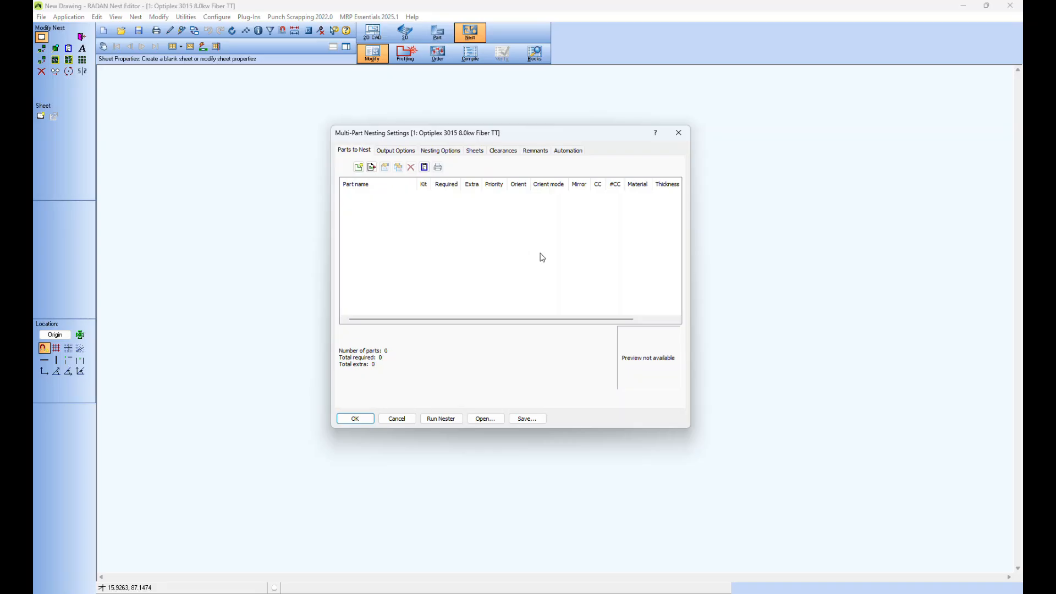
Choose the ten part files from Badge.sym through Duct Panel.sym for the nesting schedule
{"action": "left_click", "coordinate": [358, 167]}
{"action": "left_click", "coordinate": [447, 250]}
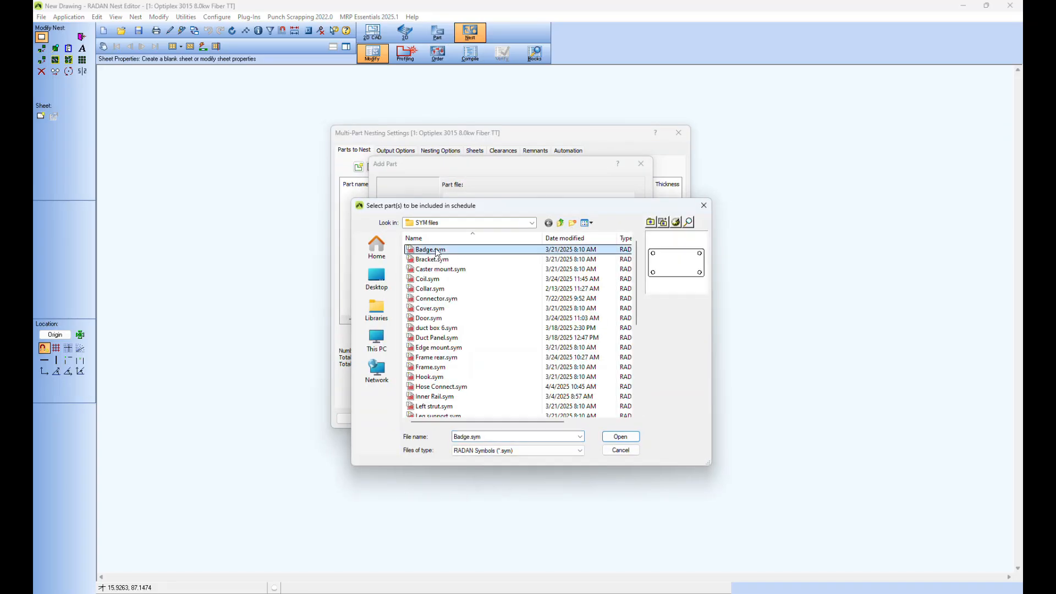
{"action": "left_click", "coordinate": [437, 337], "text": "shift"}
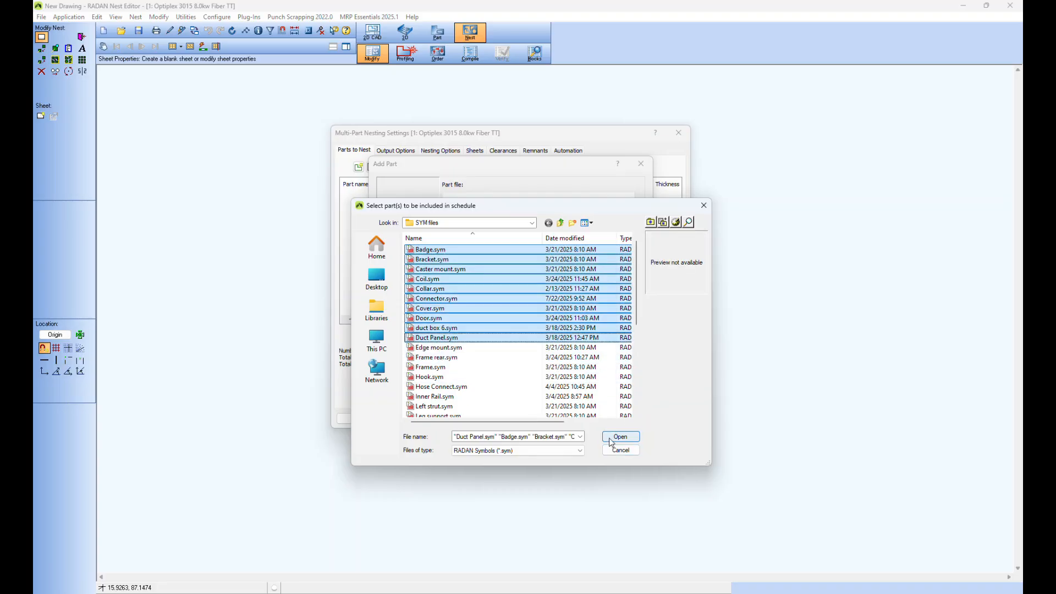
{"action": "left_click", "coordinate": [617, 437]}
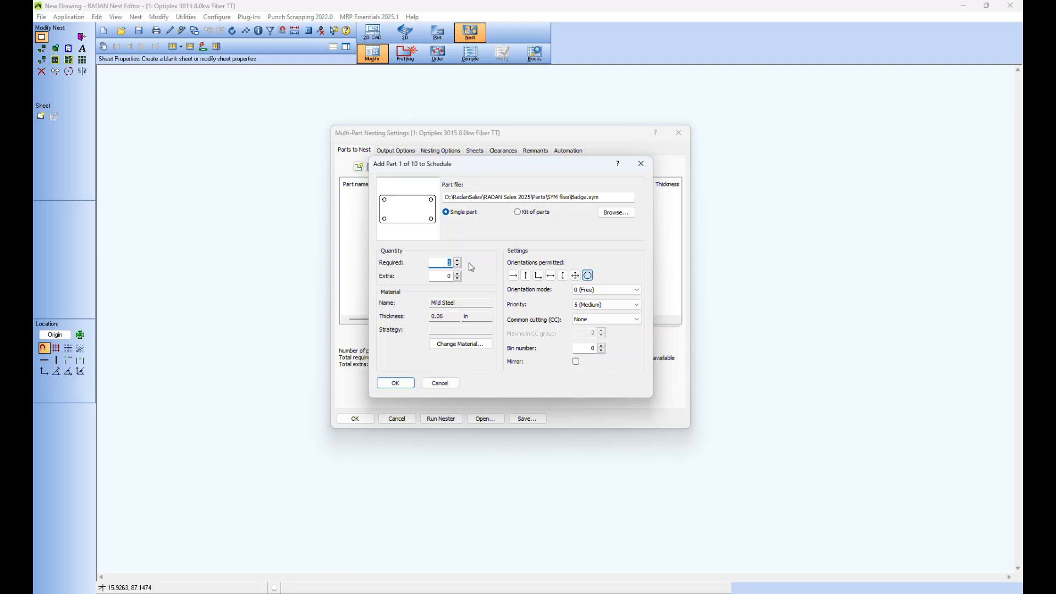
Set the required quantity to 25 and add all ten selected parts to the schedule with their default settings
{"action": "type", "text": "25"}
{"action": "left_click", "coordinate": [400, 386]}
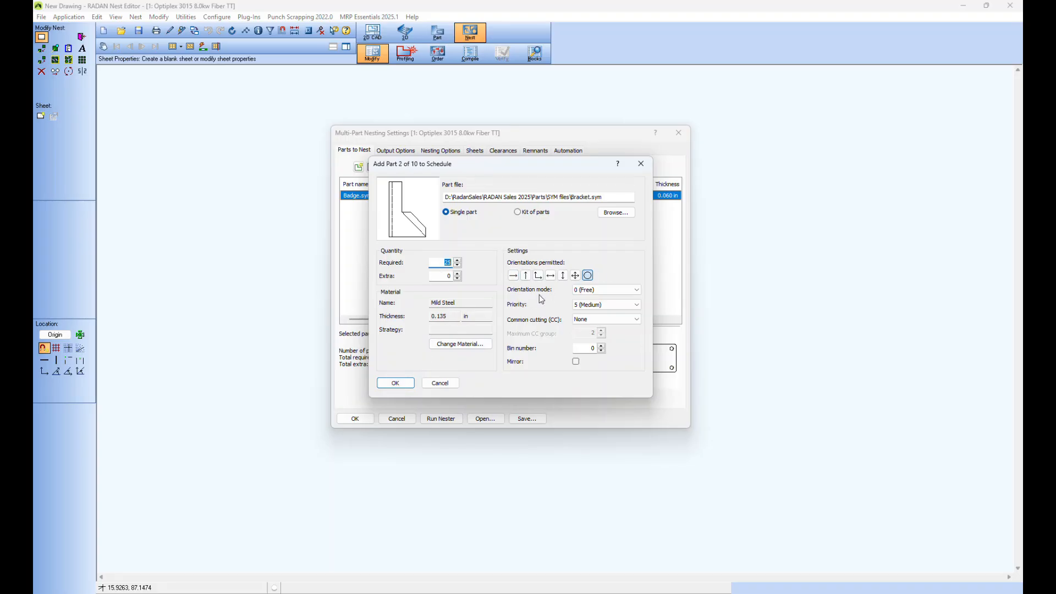
{"action": "left_click", "coordinate": [396, 383]}
{"action": "left_click", "coordinate": [396, 383]}
{"action": "left_click", "coordinate": [395, 383]}
{"action": "left_click", "coordinate": [395, 383]}
{"action": "left_click", "coordinate": [396, 384]}
{"action": "left_click", "coordinate": [395, 384]}
{"action": "left_click", "coordinate": [396, 383]}
{"action": "left_click", "coordinate": [396, 383]}
{"action": "left_click", "coordinate": [396, 383]}
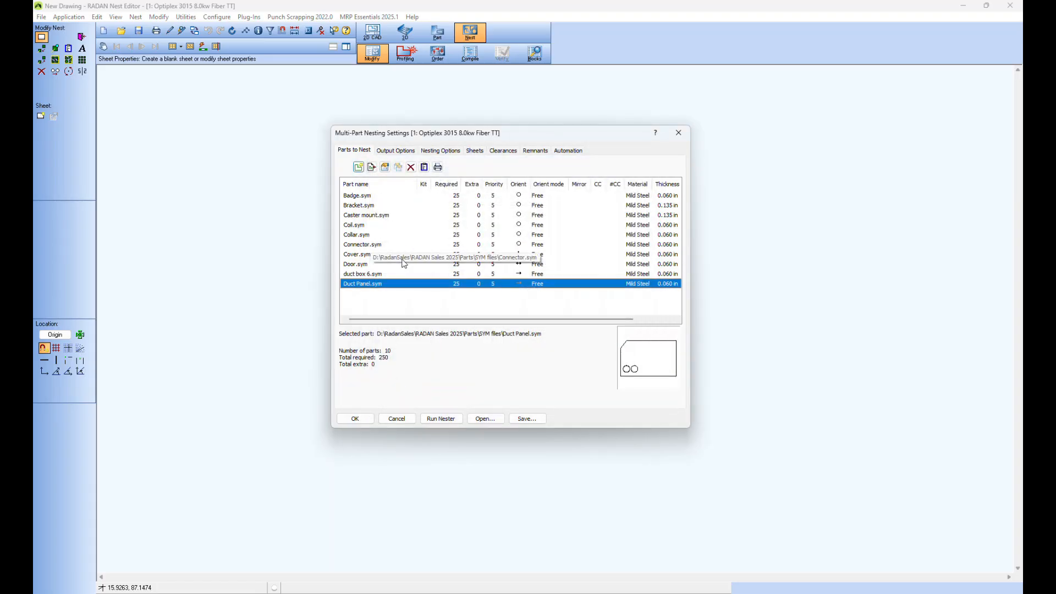
Enter a person's first name as the nest name and review the save folder and nesting options, including the pens to ignore
{"action": "left_click", "coordinate": [406, 151]}
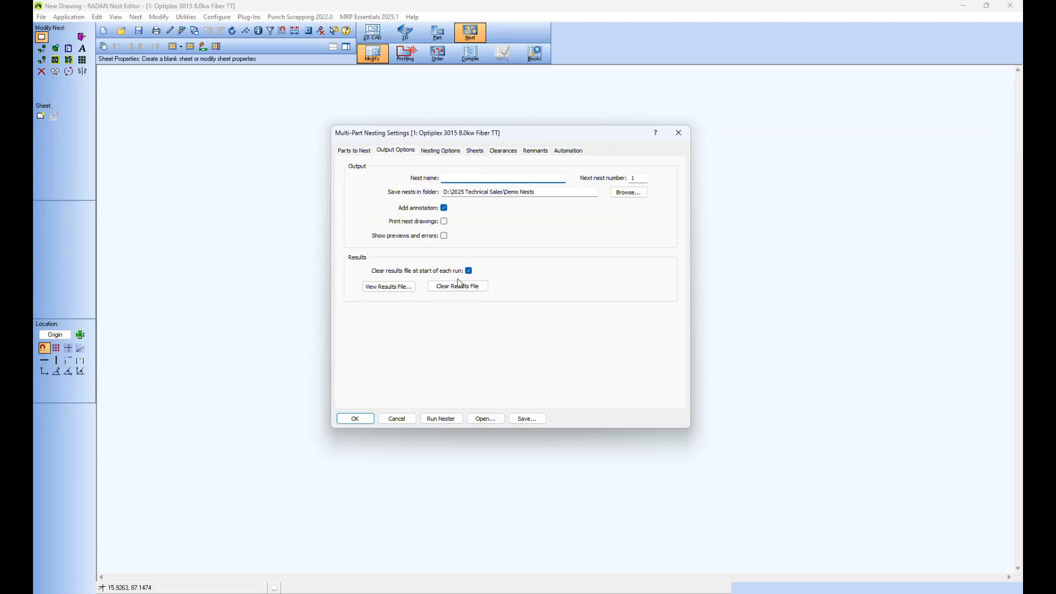
{"action": "type", "text": "Mike"}
{"action": "key", "text": "Tab"}
{"action": "left_click_drag", "start_coordinate": [543, 192], "coordinate": [434, 193]}
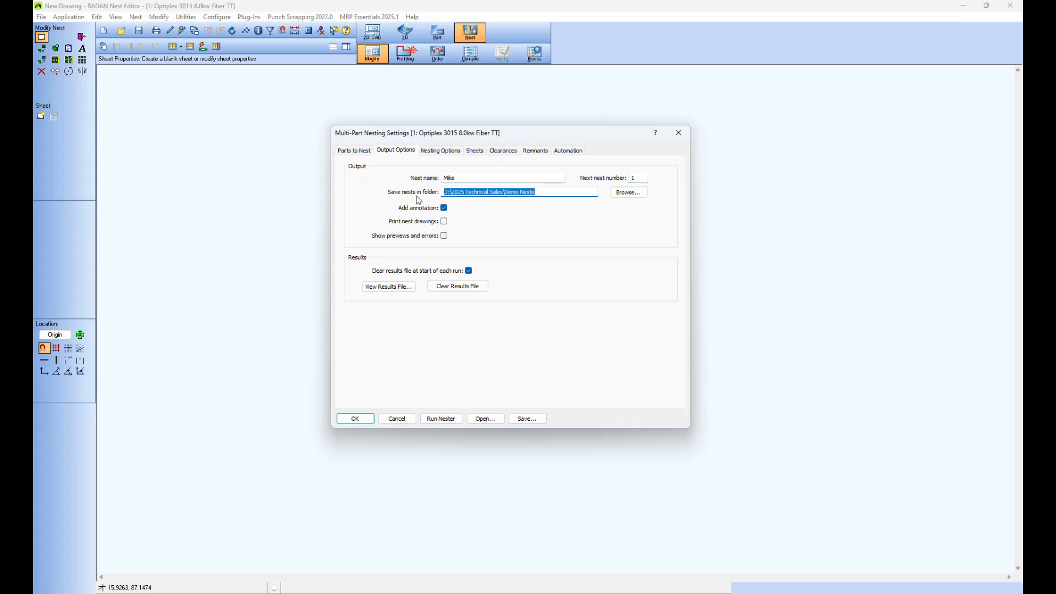
{"action": "left_click", "coordinate": [443, 154]}
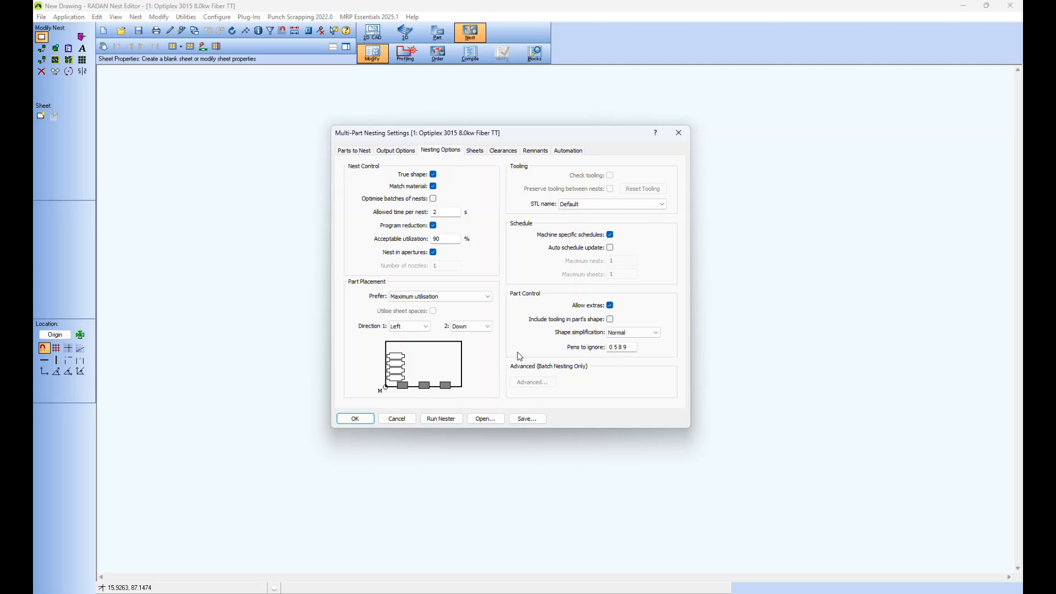
{"action": "left_click_drag", "start_coordinate": [632, 348], "coordinate": [594, 356]}
{"action": "left_click", "coordinate": [632, 347]}
Set the sheet source to multiple sheets and add an unlimited supply of the standard Mild Steel 0.06 in, 96 x 60 in sheet
{"action": "left_click", "coordinate": [473, 154]}
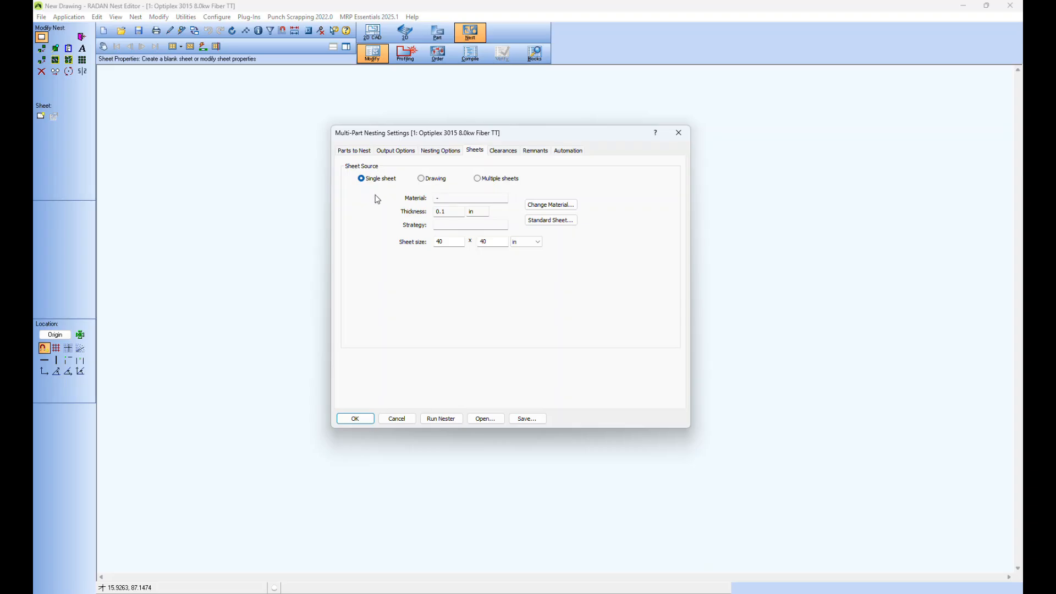
{"action": "left_click", "coordinate": [422, 180]}
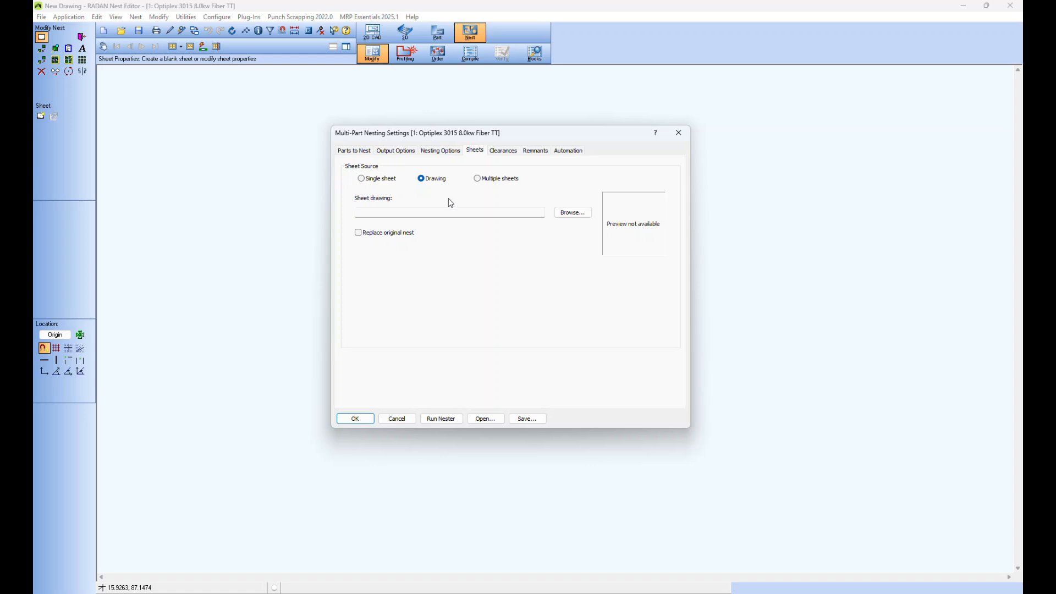
{"action": "left_click", "coordinate": [477, 179]}
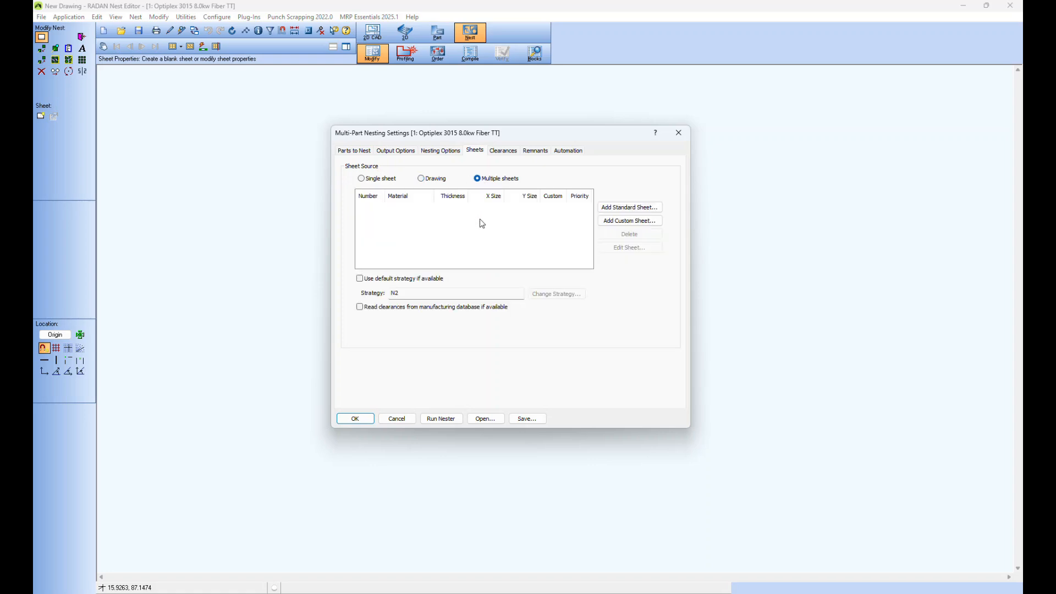
{"action": "left_click", "coordinate": [621, 213]}
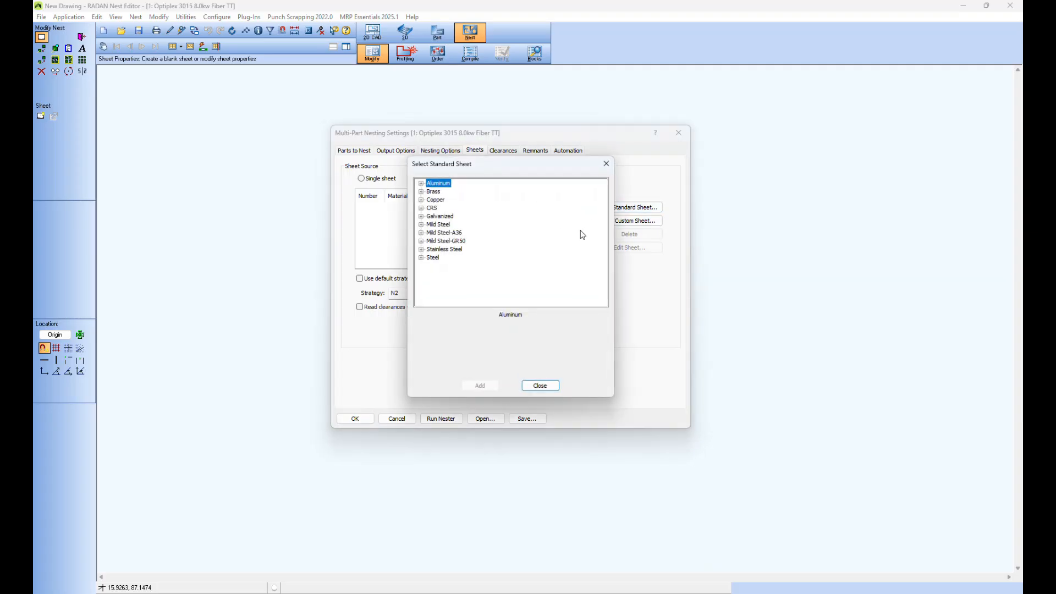
{"action": "left_click", "coordinate": [421, 224]}
{"action": "left_click", "coordinate": [430, 216]}
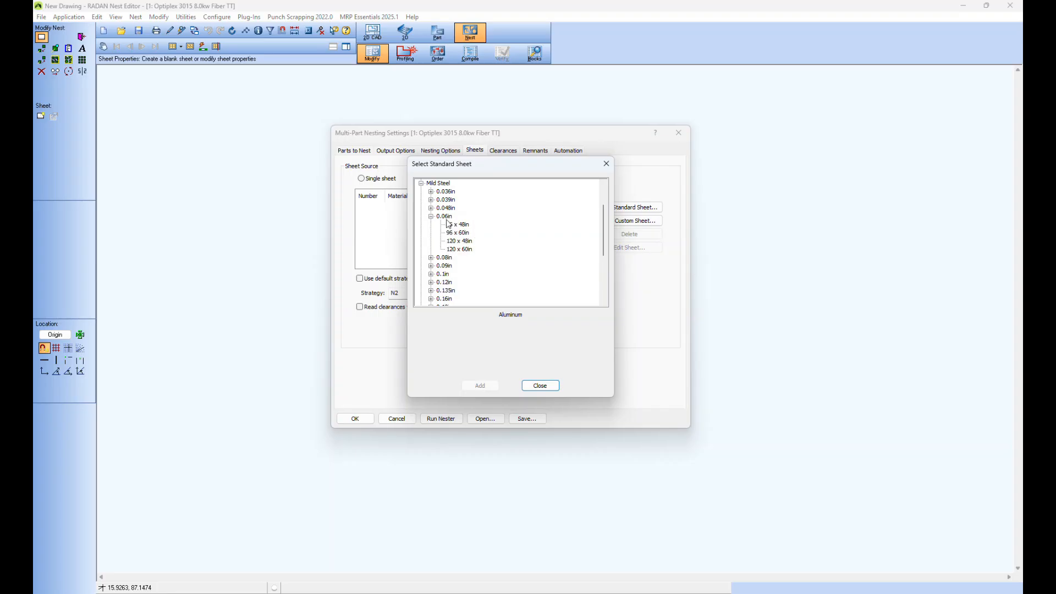
{"action": "left_click", "coordinate": [444, 217]}
{"action": "left_click", "coordinate": [457, 233]}
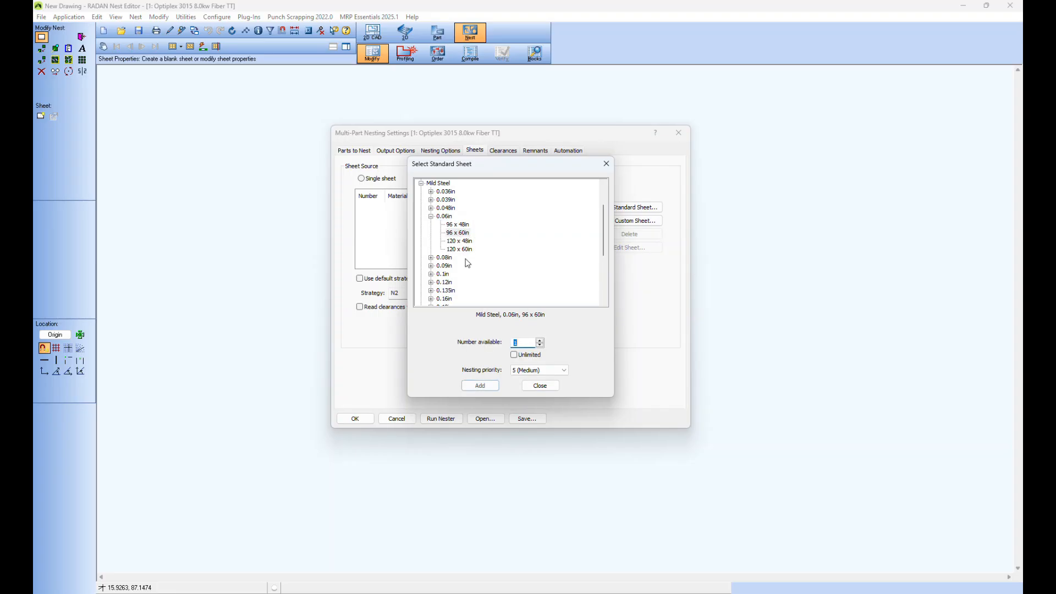
{"action": "left_click", "coordinate": [513, 354]}
{"action": "left_click", "coordinate": [467, 386]}
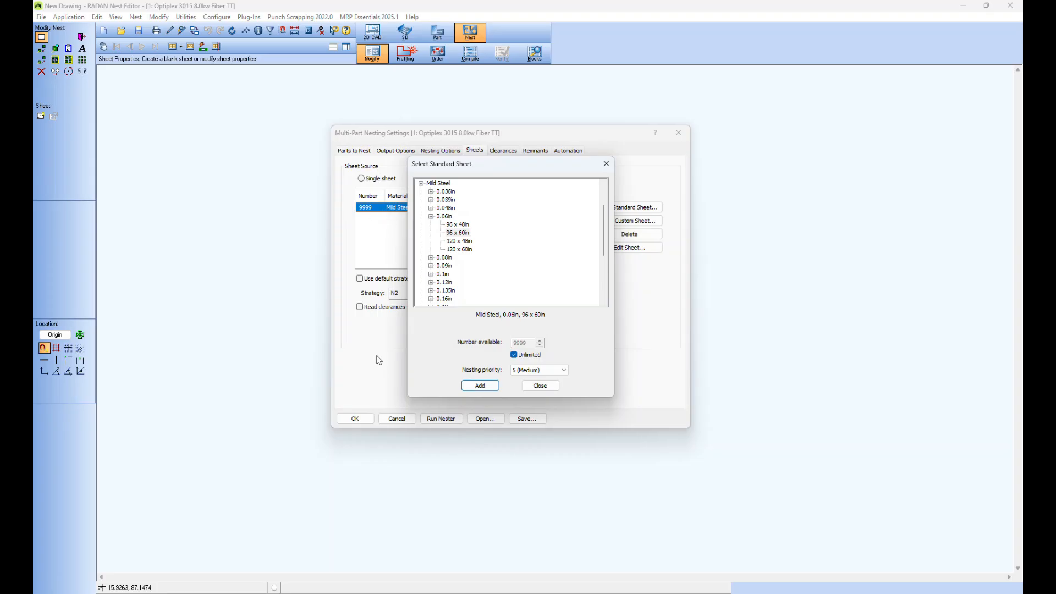
Add unlimited Mild Steel 0.06 in standard sheets in sizes 96 x 48, 120 x 48 and 120 x 60 in
{"action": "scroll", "coordinate": [490, 235], "scroll_direction": "down", "scroll_amount": 1}
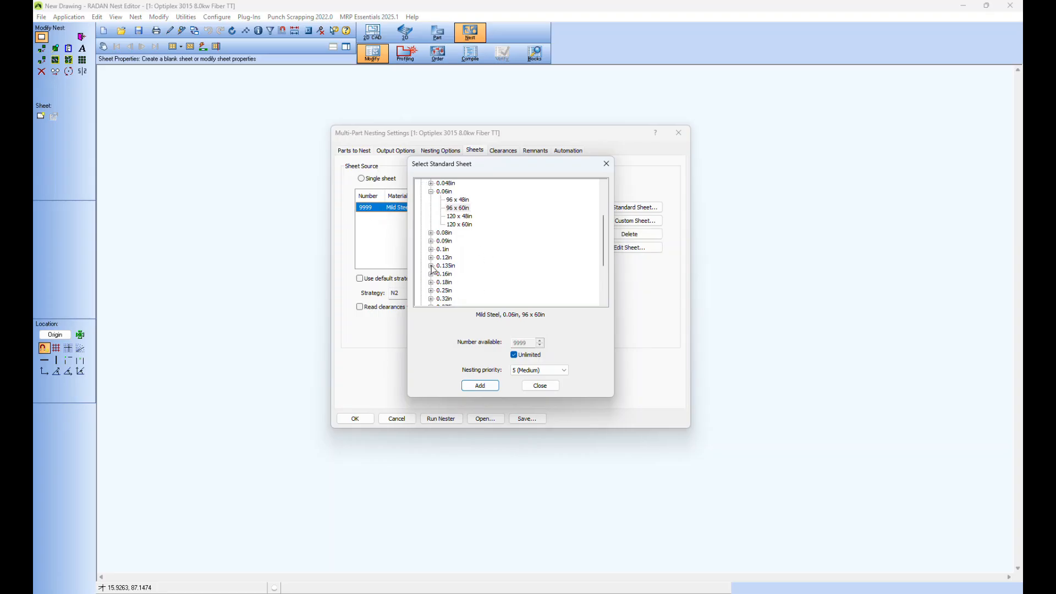
{"action": "left_click", "coordinate": [458, 200]}
{"action": "left_click", "coordinate": [476, 387]}
{"action": "left_click", "coordinate": [459, 216]}
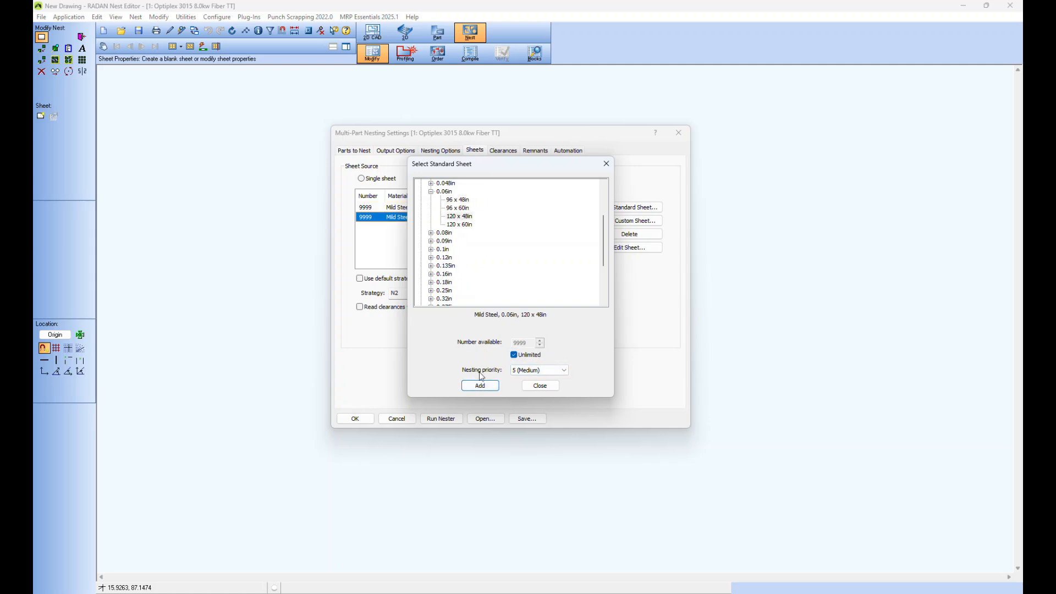
{"action": "left_click", "coordinate": [486, 388]}
{"action": "left_click", "coordinate": [462, 225]}
{"action": "left_click", "coordinate": [481, 387]}
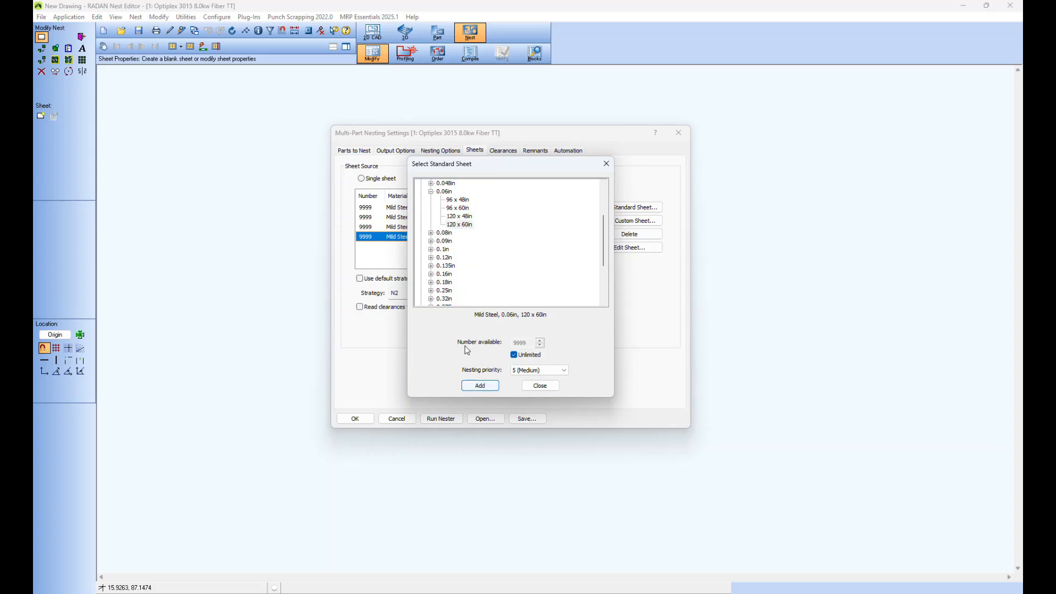
Add the unlimited Mild Steel 0.135 in, 120 x 60 in standard sheet and finish the sheet selection
{"action": "left_click", "coordinate": [431, 266]}
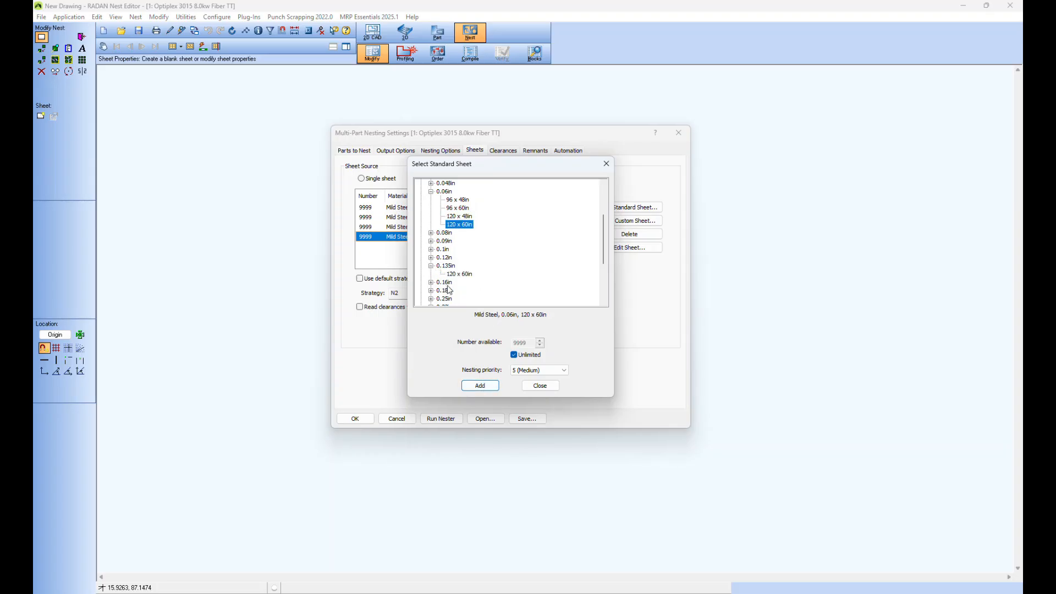
{"action": "left_click", "coordinate": [459, 275]}
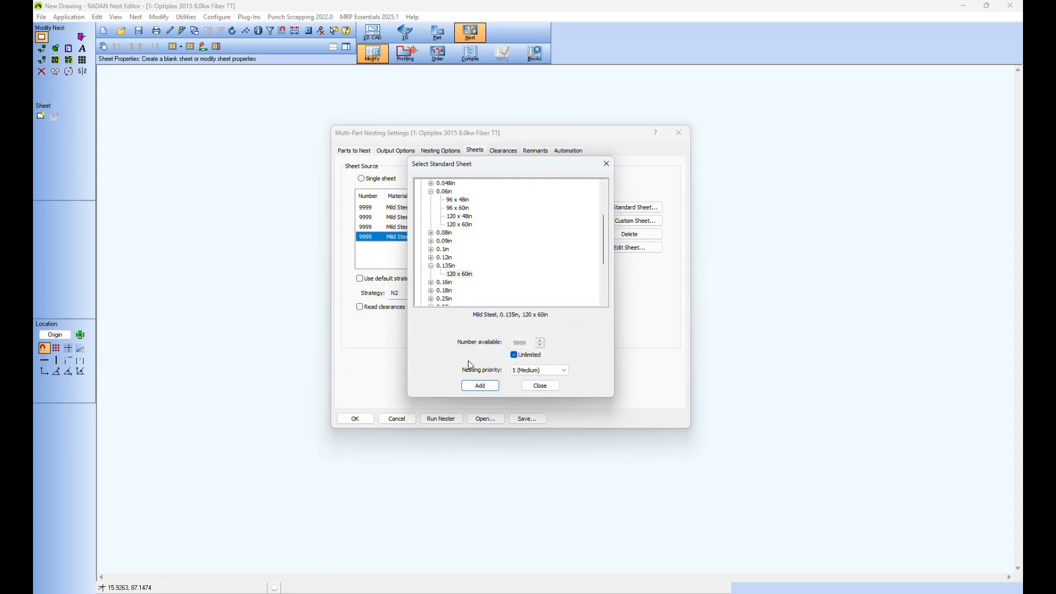
{"action": "left_click", "coordinate": [486, 387]}
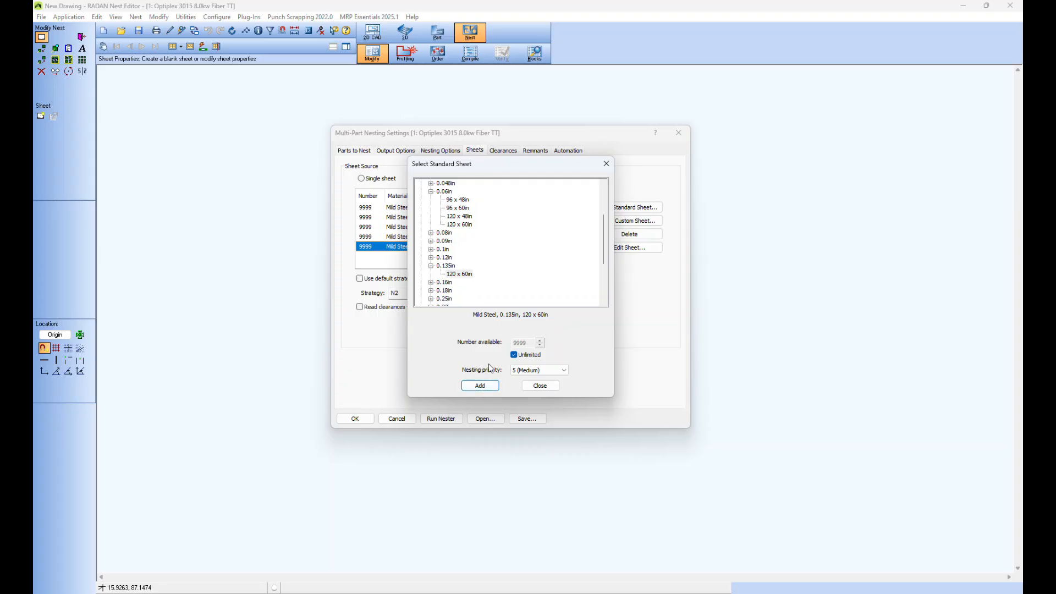
{"action": "left_click", "coordinate": [537, 386]}
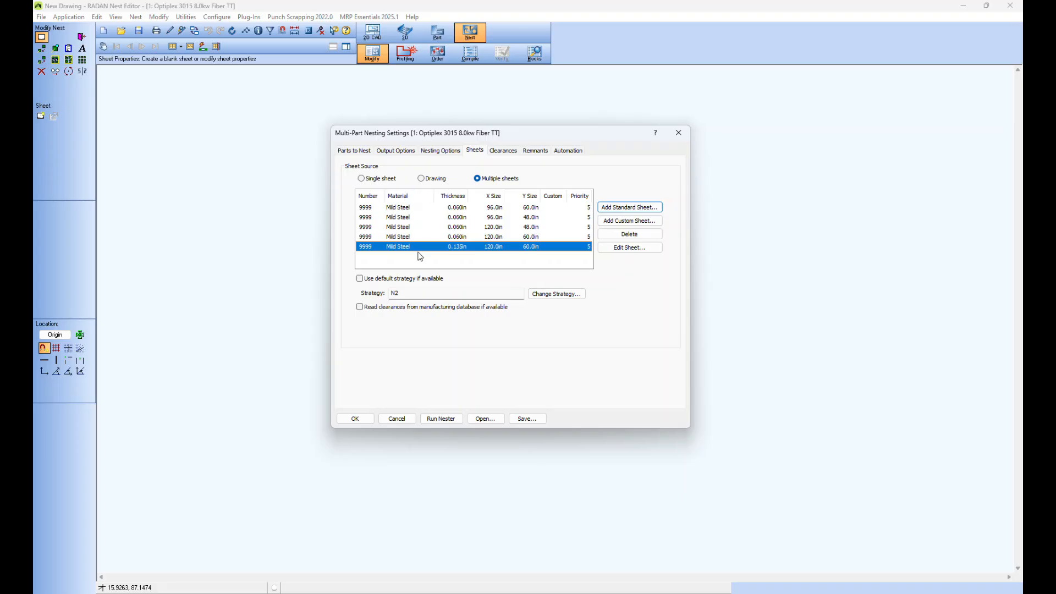
Review the parts, clearances, remnants and automation settings, and run the nester on the schedule
{"action": "left_click", "coordinate": [362, 151]}
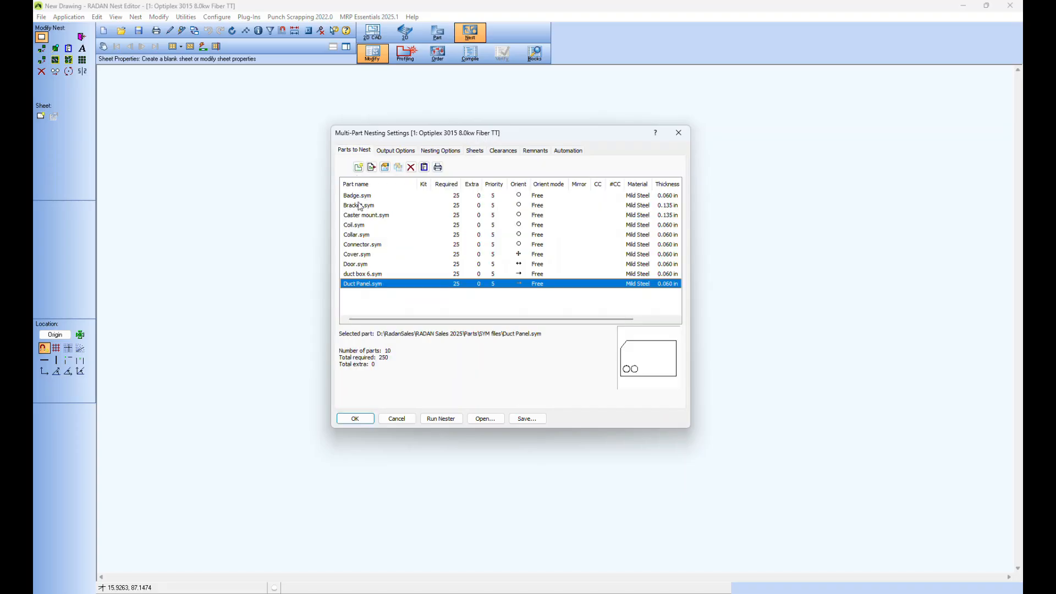
{"action": "left_click", "coordinate": [516, 151]}
{"action": "left_click", "coordinate": [532, 151]}
{"action": "left_click", "coordinate": [567, 151]}
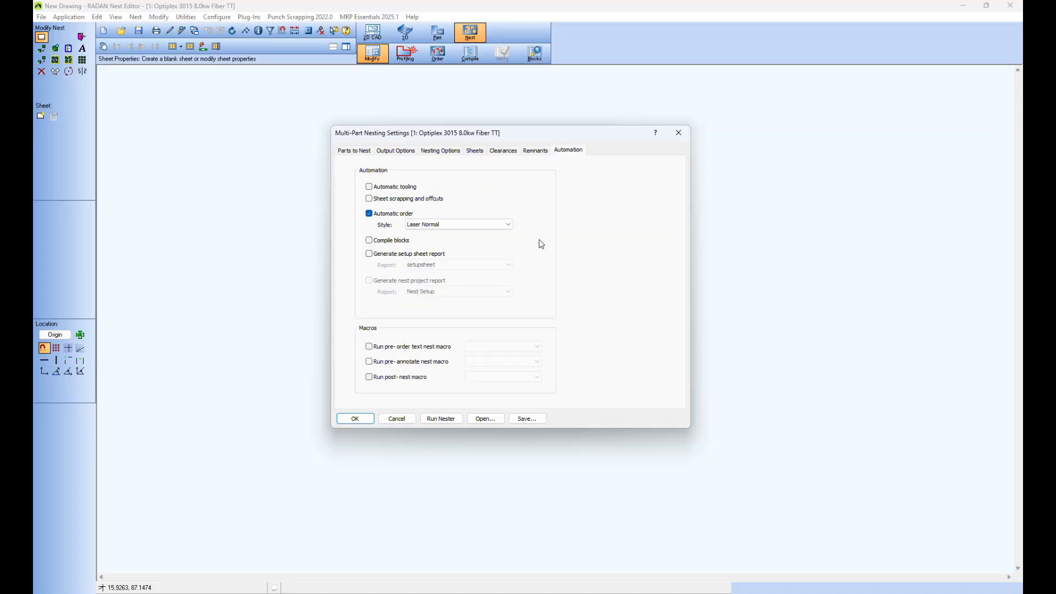
{"action": "left_click", "coordinate": [505, 152]}
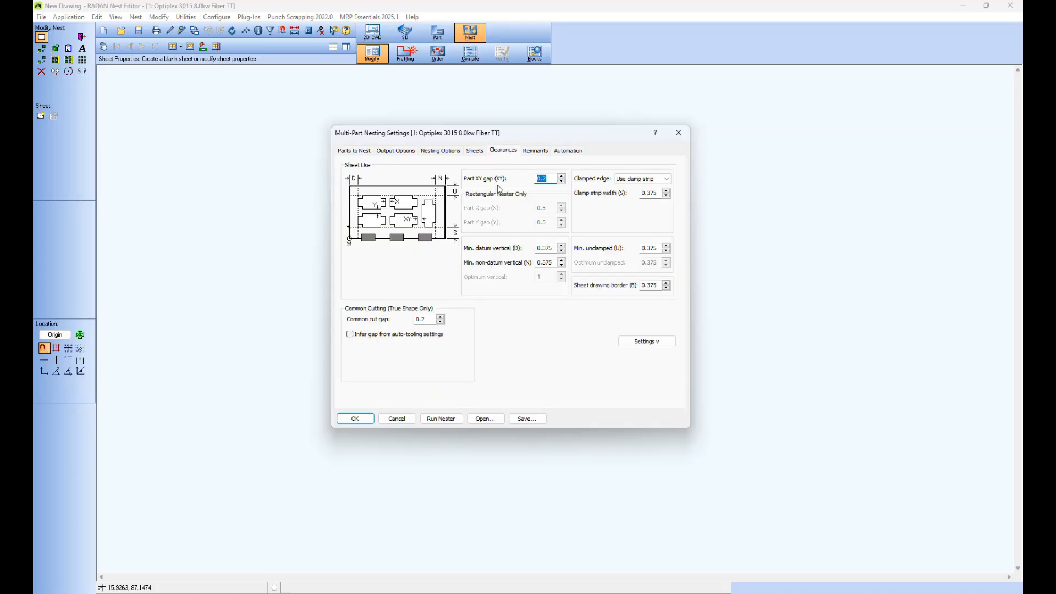
{"action": "left_click", "coordinate": [475, 152]}
{"action": "left_click", "coordinate": [510, 154]}
{"action": "left_click", "coordinate": [364, 150]}
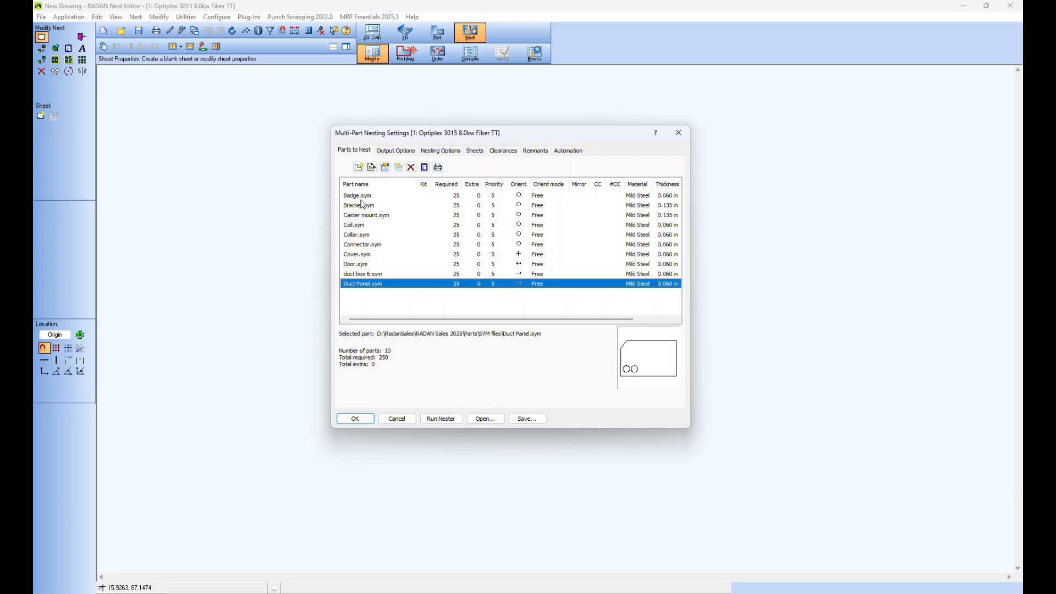
{"action": "left_click", "coordinate": [452, 419]}
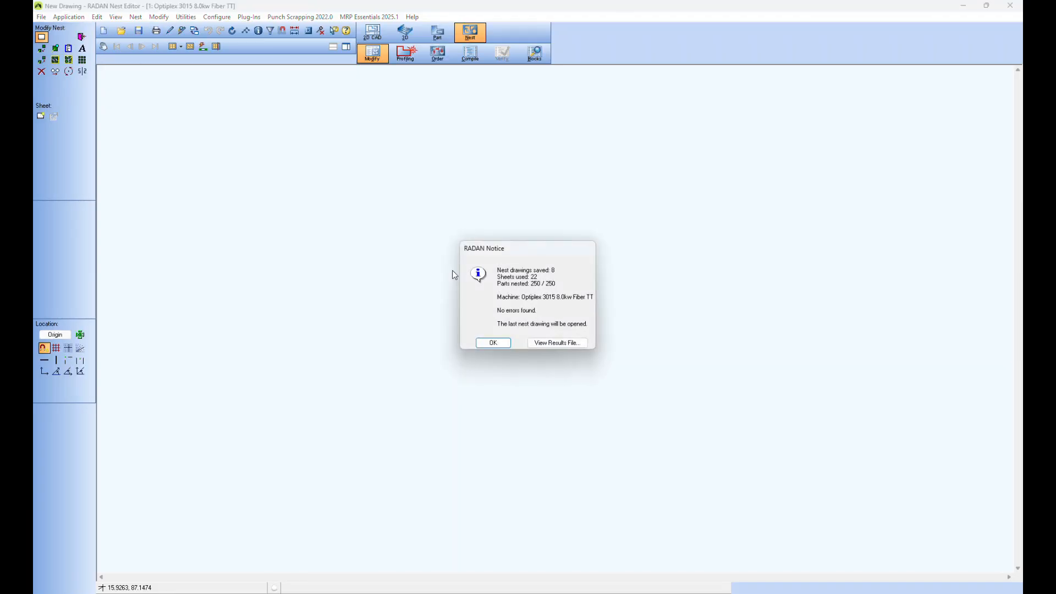
Dismiss the nesting results notice and review the saved nests from P1 to P6, including material, sheet size, utilization and nested parts
{"action": "left_click_drag", "start_coordinate": [519, 250], "coordinate": [502, 213]}
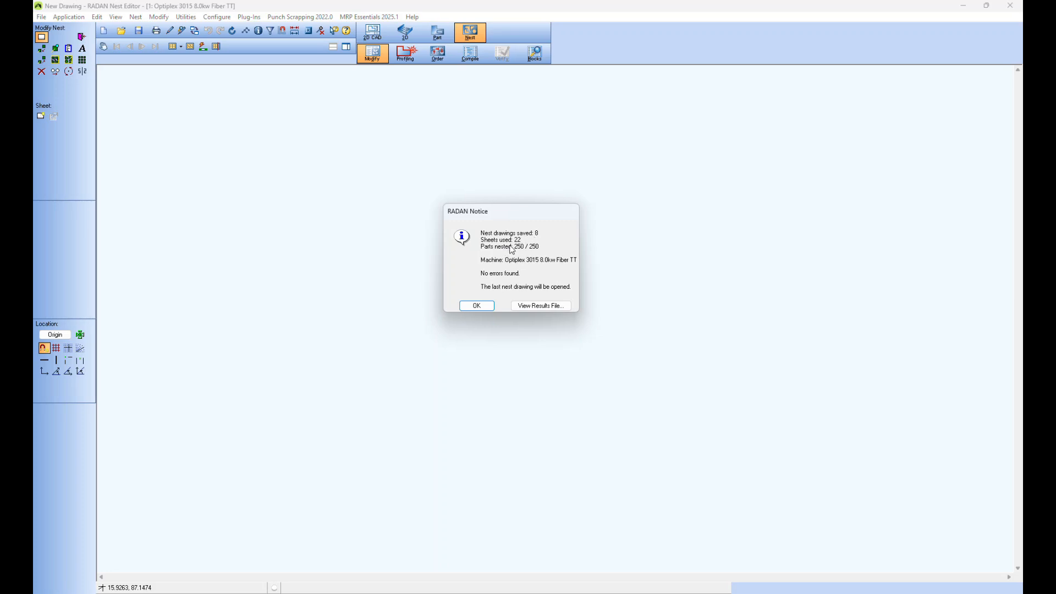
{"action": "left_click", "coordinate": [479, 305]}
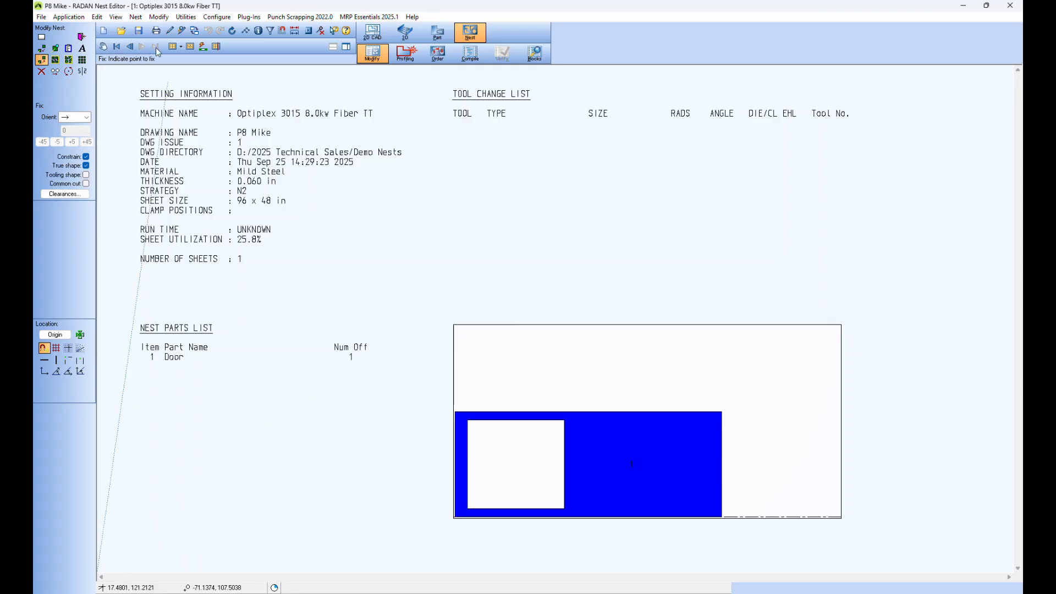
{"action": "left_click", "coordinate": [116, 47]}
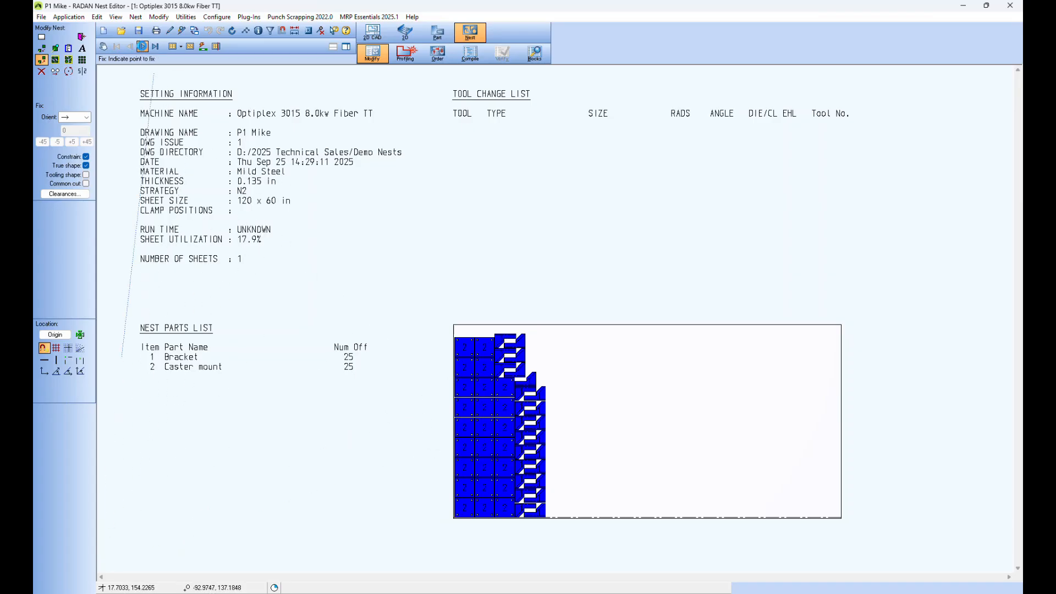
{"action": "left_click", "coordinate": [142, 47]}
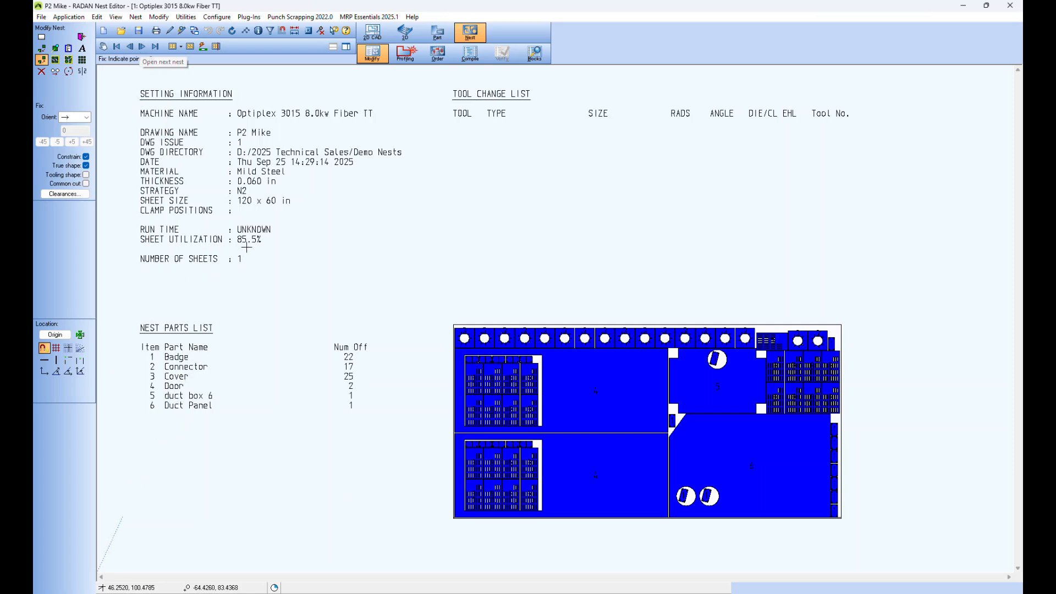
{"action": "left_click", "coordinate": [142, 46]}
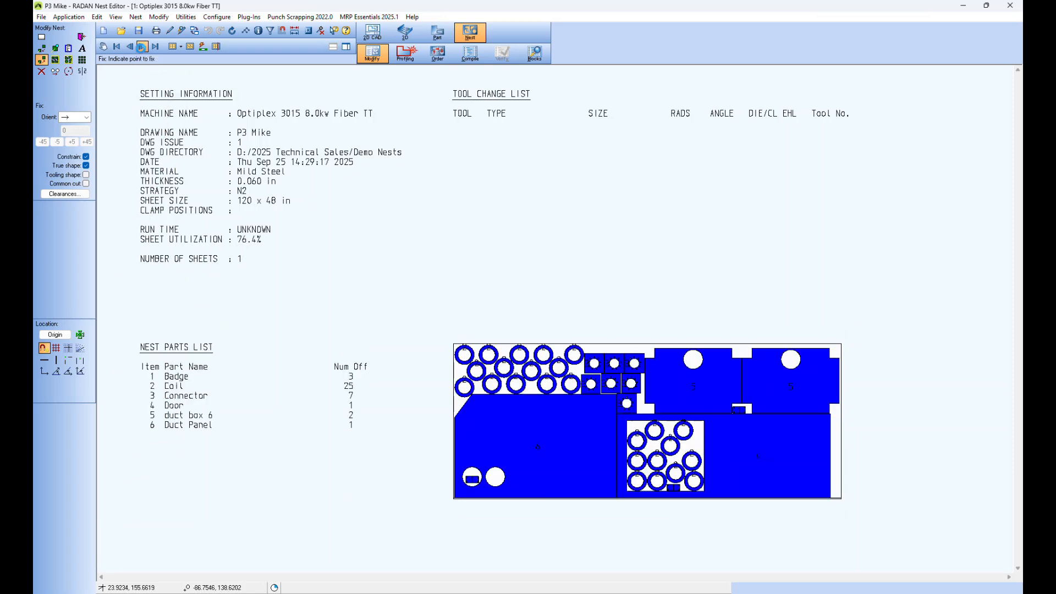
{"action": "left_click", "coordinate": [142, 46]}
{"action": "left_click", "coordinate": [142, 47]}
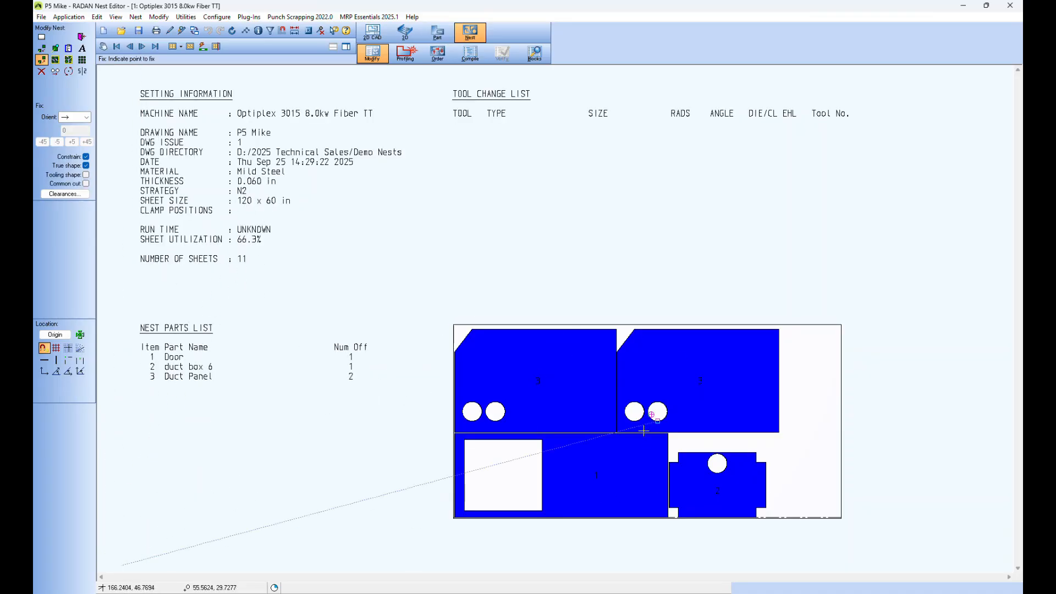
{"action": "left_click", "coordinate": [142, 46]}
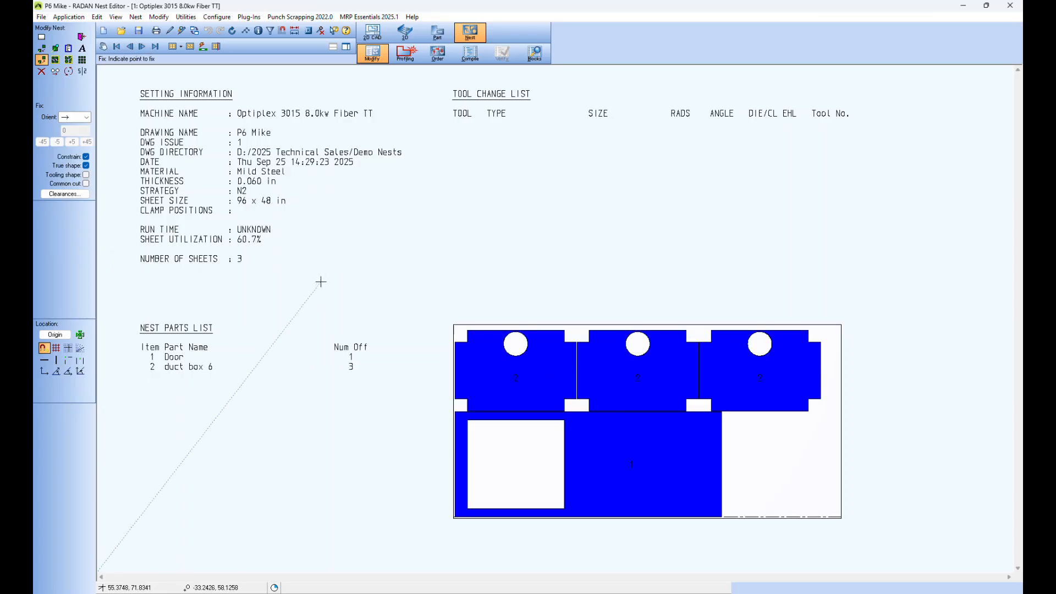
{"action": "left_click", "coordinate": [129, 47]}
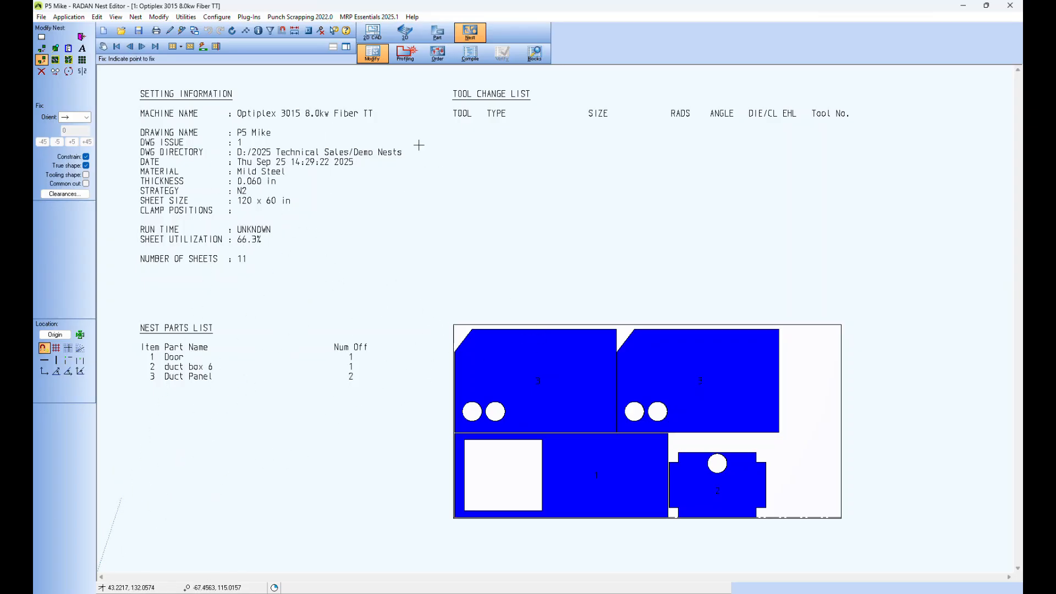
Check the next nest number and part list in the multi-part nesting settings, run the nester again and dismiss the results notice
{"action": "left_click", "coordinate": [190, 47]}
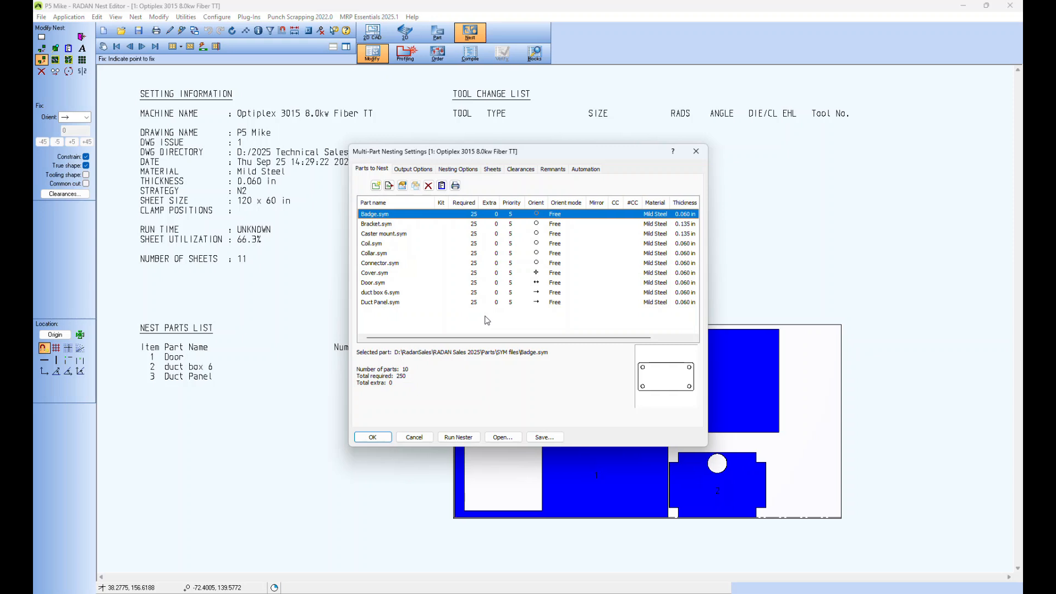
{"action": "left_click", "coordinate": [414, 169]}
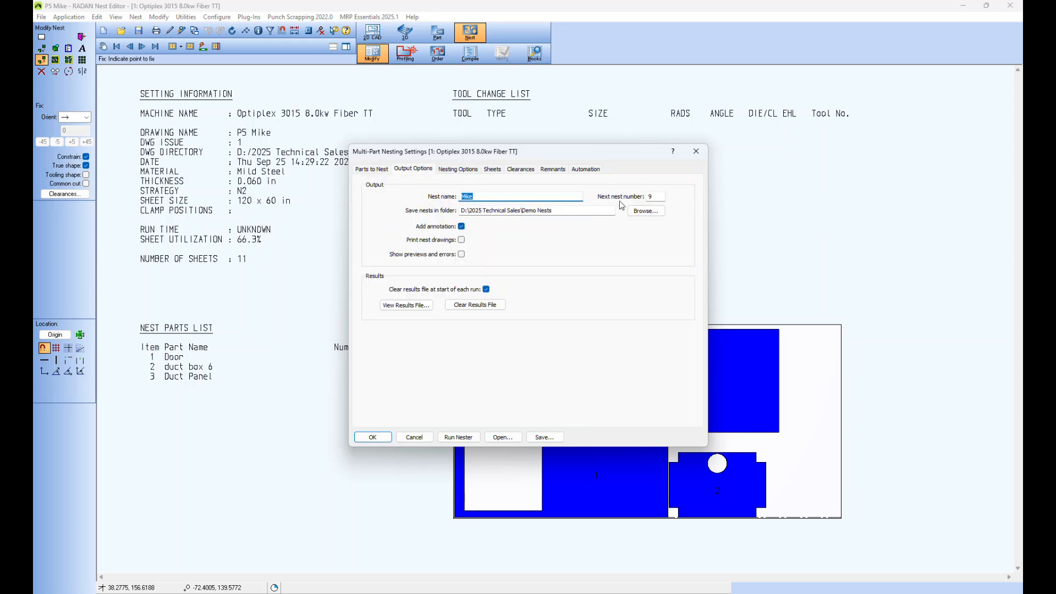
{"action": "double_click", "coordinate": [657, 196]}
{"action": "left_click", "coordinate": [380, 169]}
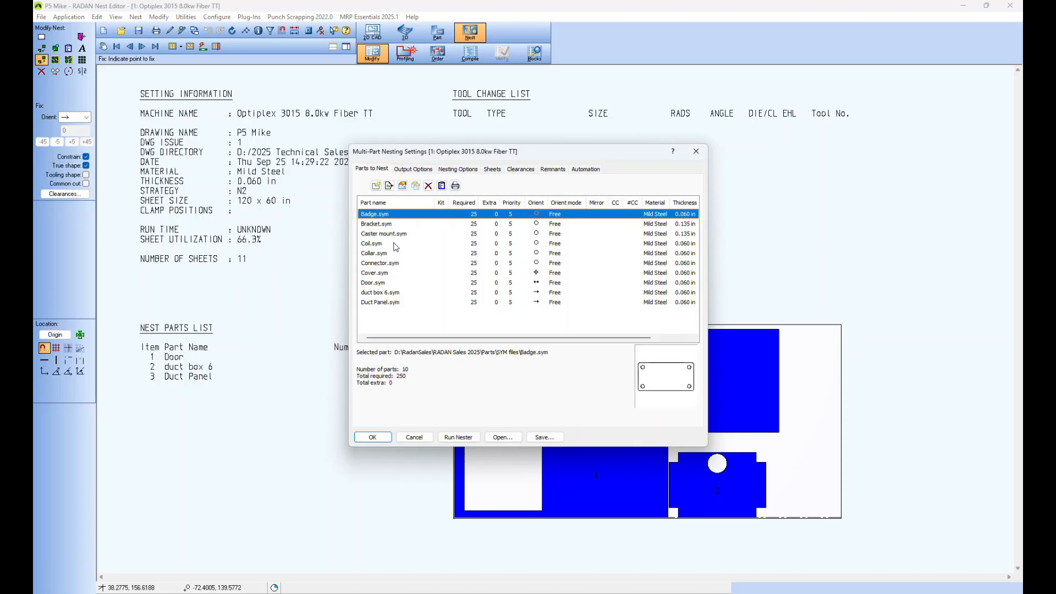
{"action": "left_click", "coordinate": [469, 439]}
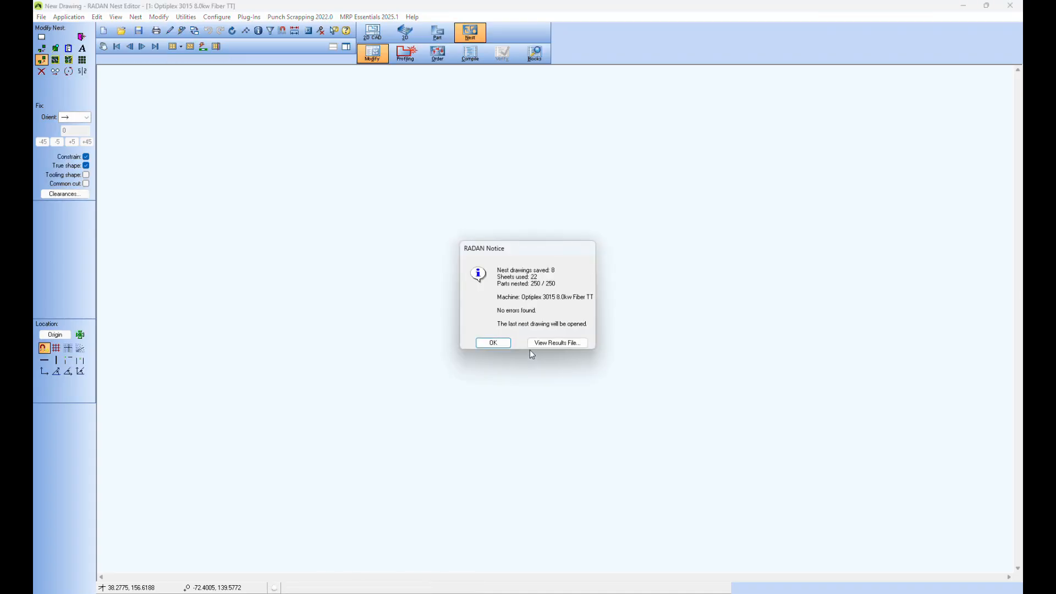
{"action": "left_click", "coordinate": [493, 342]}
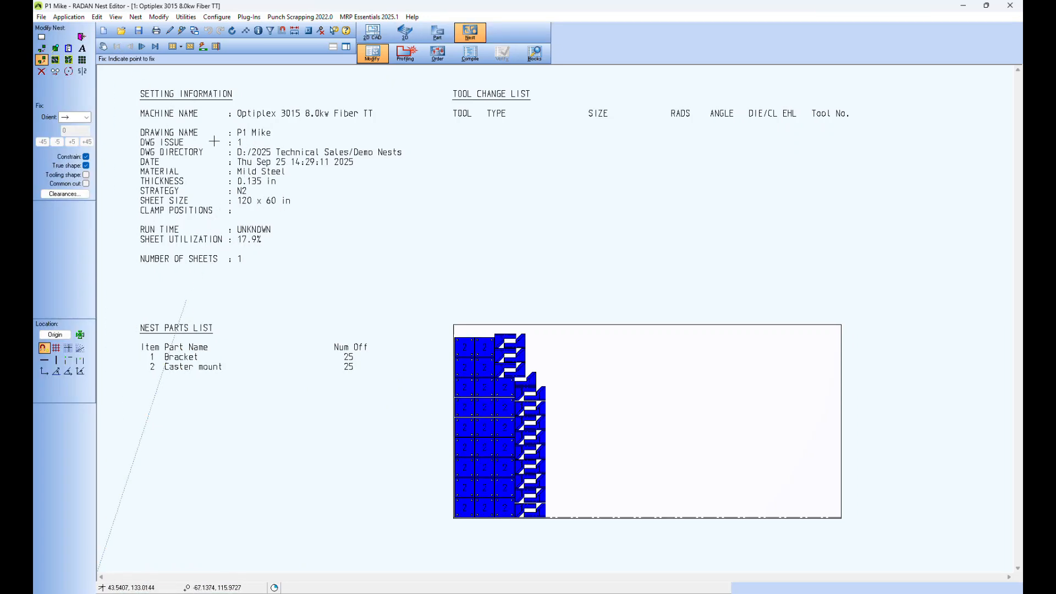
Browse through the saved nests from P1 to P9, check the multi-part nesting part list and leave the settings unchanged
{"action": "left_click", "coordinate": [142, 47]}
{"action": "left_click", "coordinate": [142, 46]}
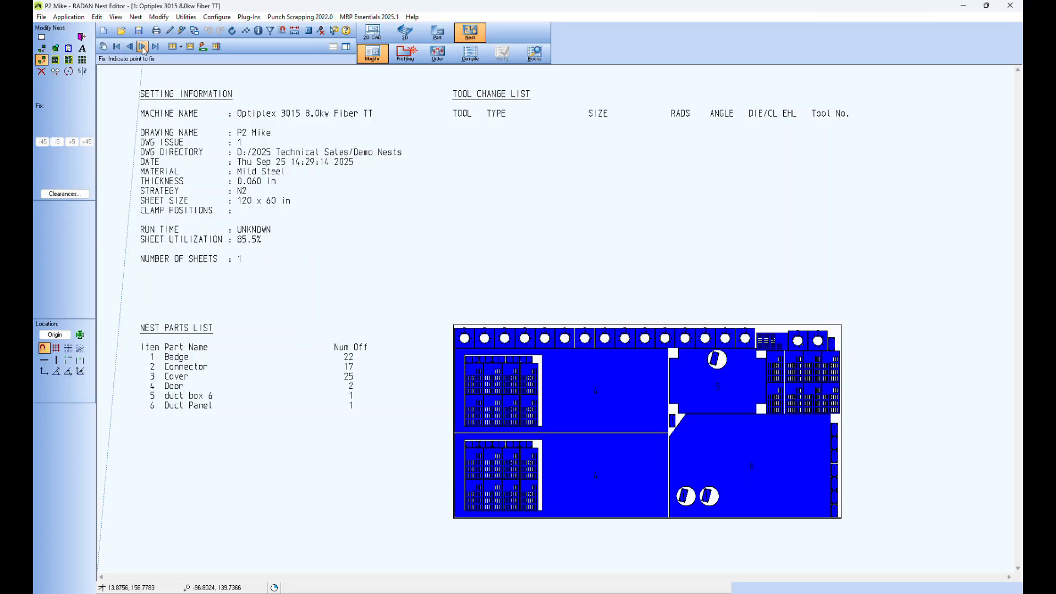
{"action": "left_click", "coordinate": [142, 46]}
{"action": "left_click", "coordinate": [142, 46]}
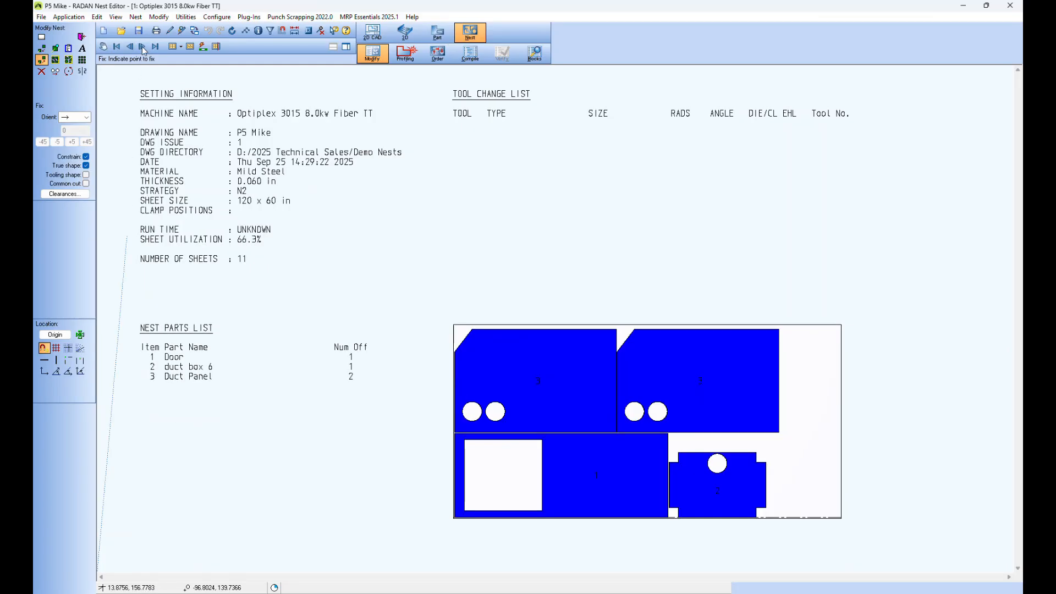
{"action": "left_click", "coordinate": [142, 46]}
{"action": "left_click", "coordinate": [141, 46]}
{"action": "left_click", "coordinate": [142, 46]}
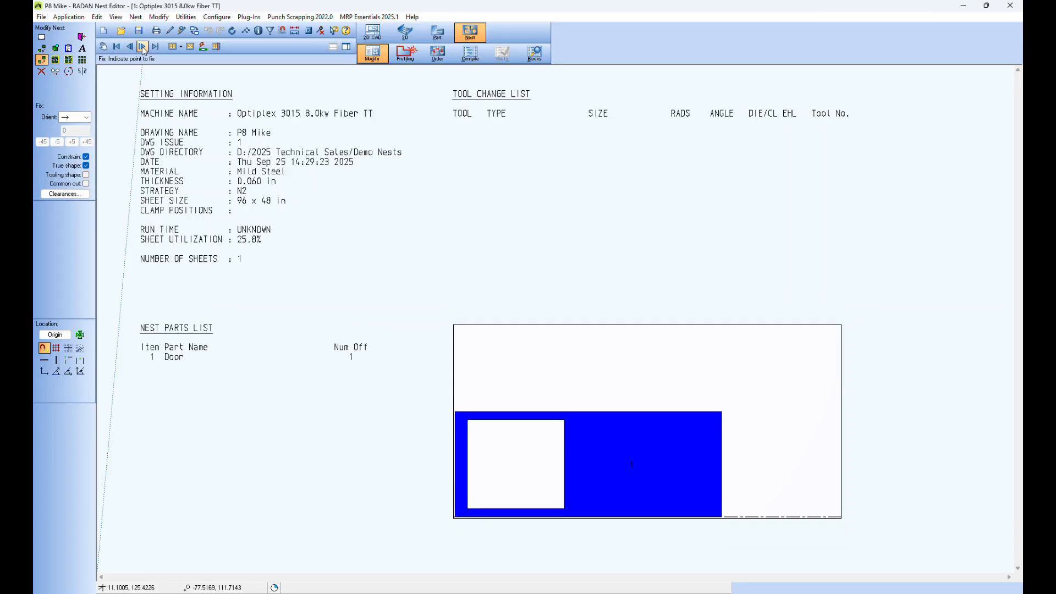
{"action": "left_click", "coordinate": [142, 46]}
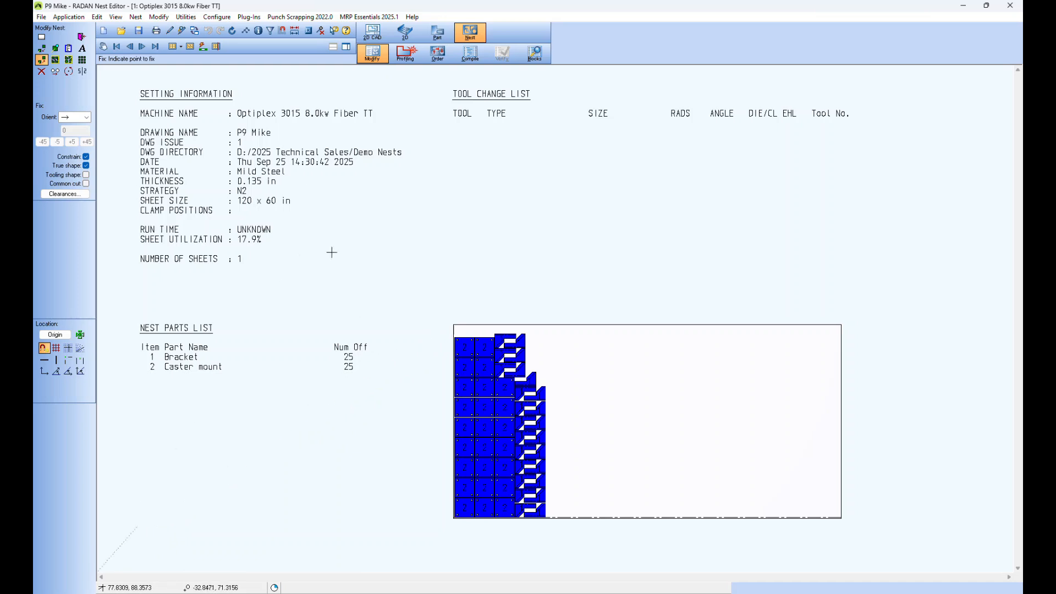
{"action": "left_click", "coordinate": [190, 48]}
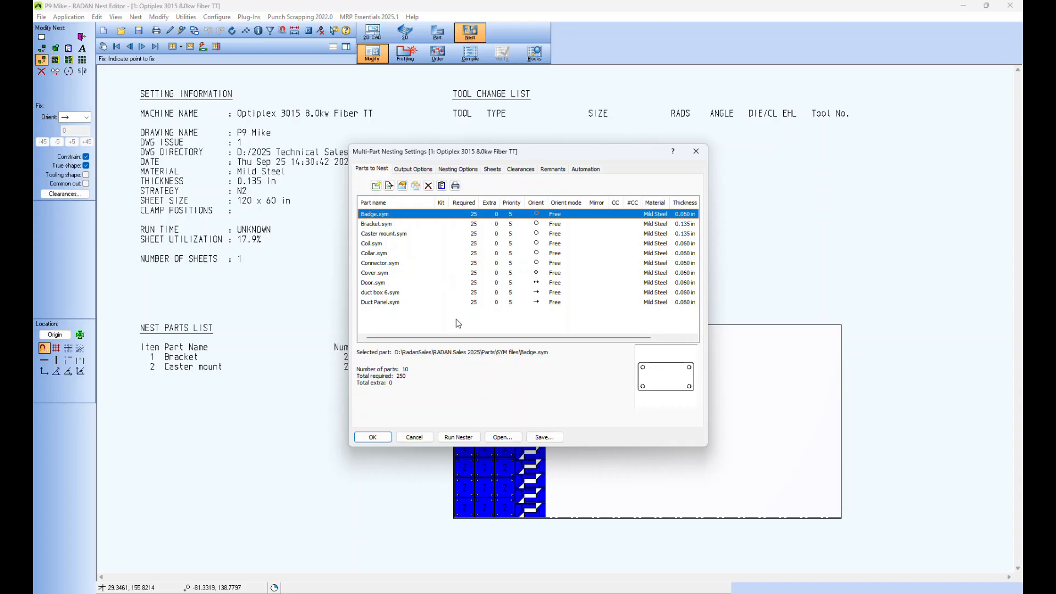
{"action": "left_click", "coordinate": [424, 438]}
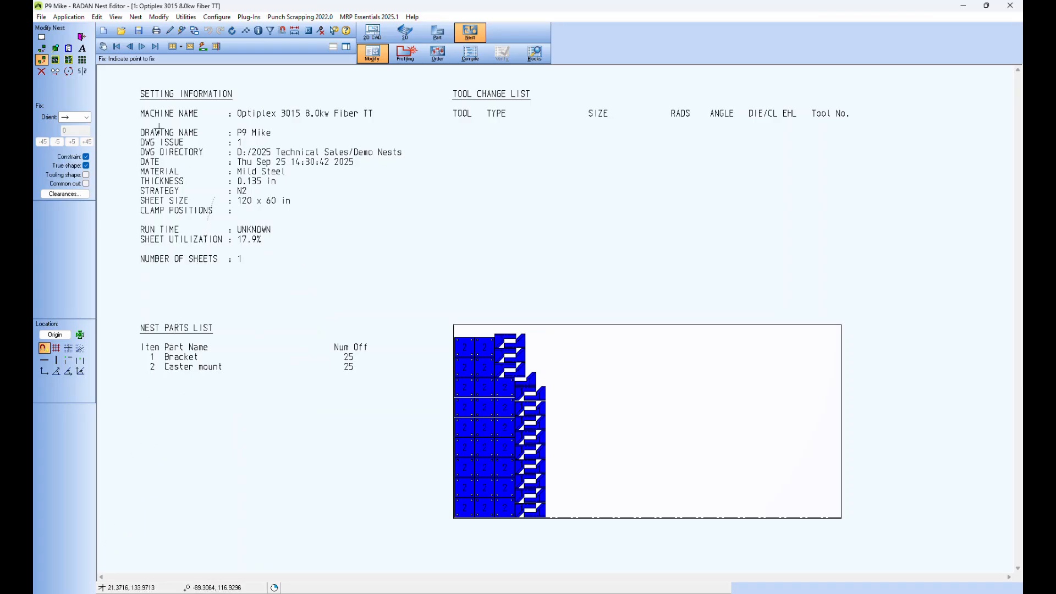
Create a new nest project named "mike nest" in the Demo Nests folder
{"action": "left_click", "coordinate": [113, 32]}
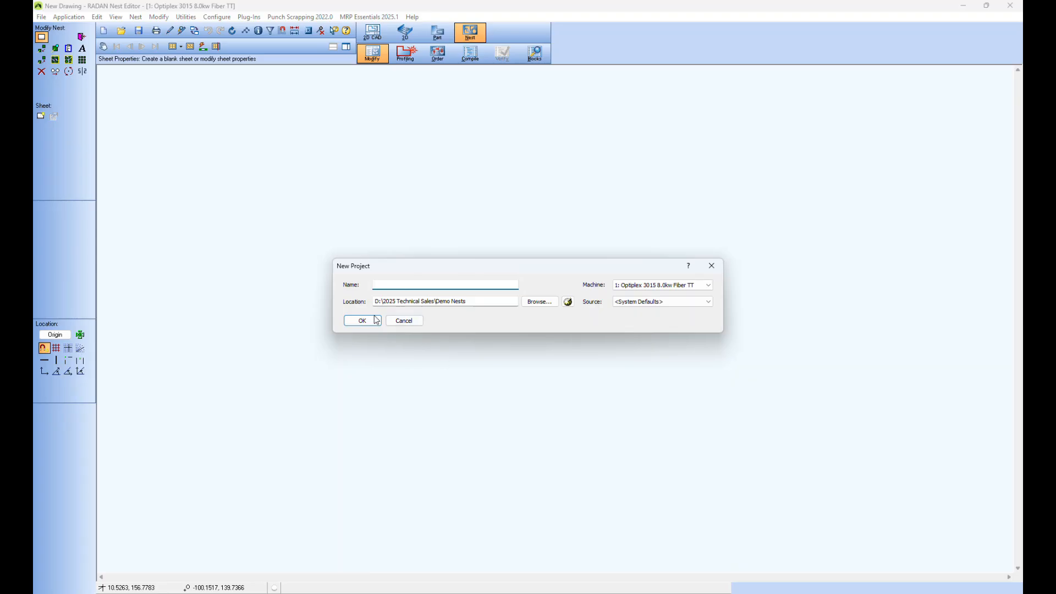
{"action": "type", "text": "mike nest"}
{"action": "key", "text": "Return"}
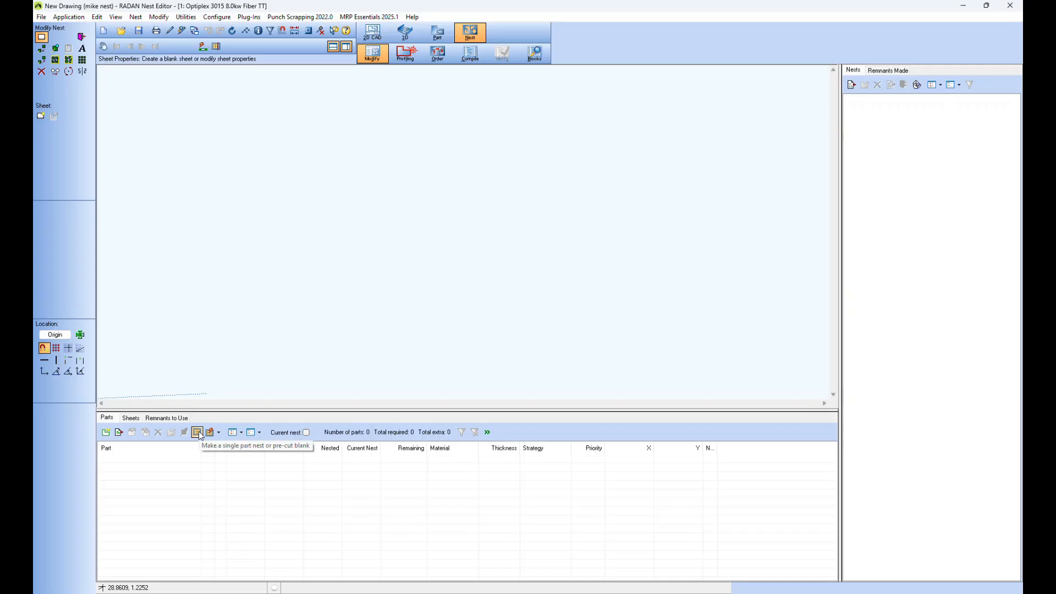
Review the project's multi-part nesting settings for output, nesting options, sheets, clearances, remnants and automation without changing anything
{"action": "left_click", "coordinate": [218, 433]}
{"action": "left_click", "coordinate": [244, 455]}
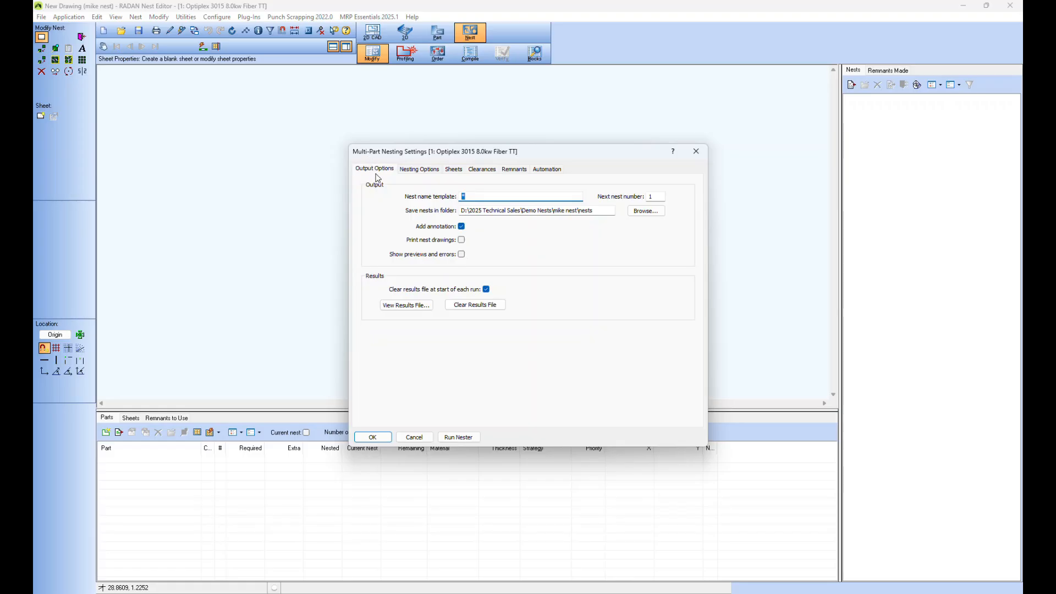
{"action": "left_click", "coordinate": [427, 169]}
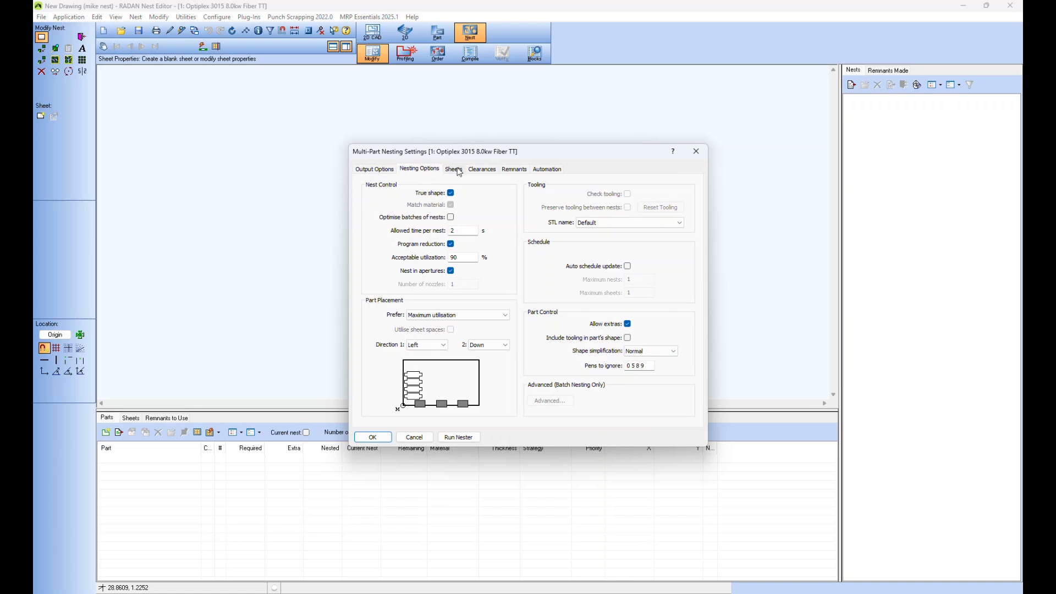
{"action": "left_click", "coordinate": [458, 170]}
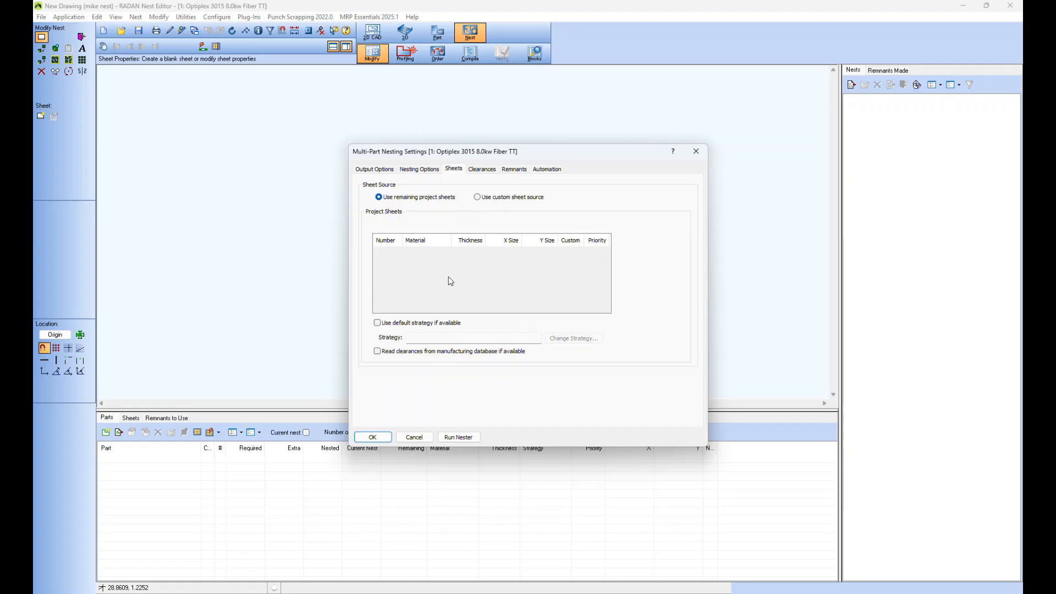
{"action": "left_click", "coordinate": [482, 170]}
{"action": "left_click", "coordinate": [516, 170]}
{"action": "left_click", "coordinate": [547, 168]}
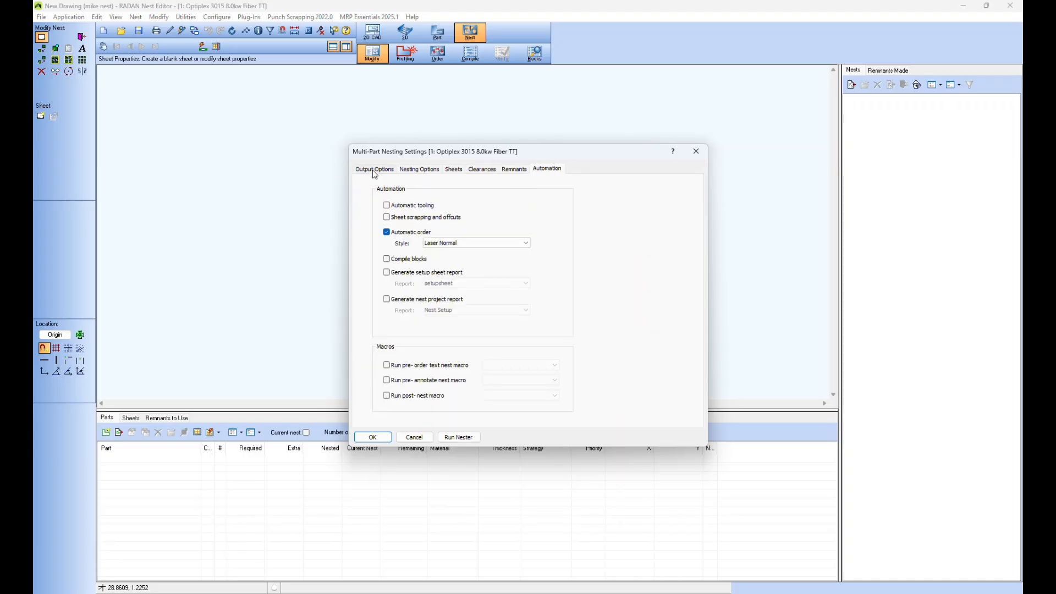
{"action": "left_click", "coordinate": [374, 172]}
{"action": "left_click", "coordinate": [414, 437]}
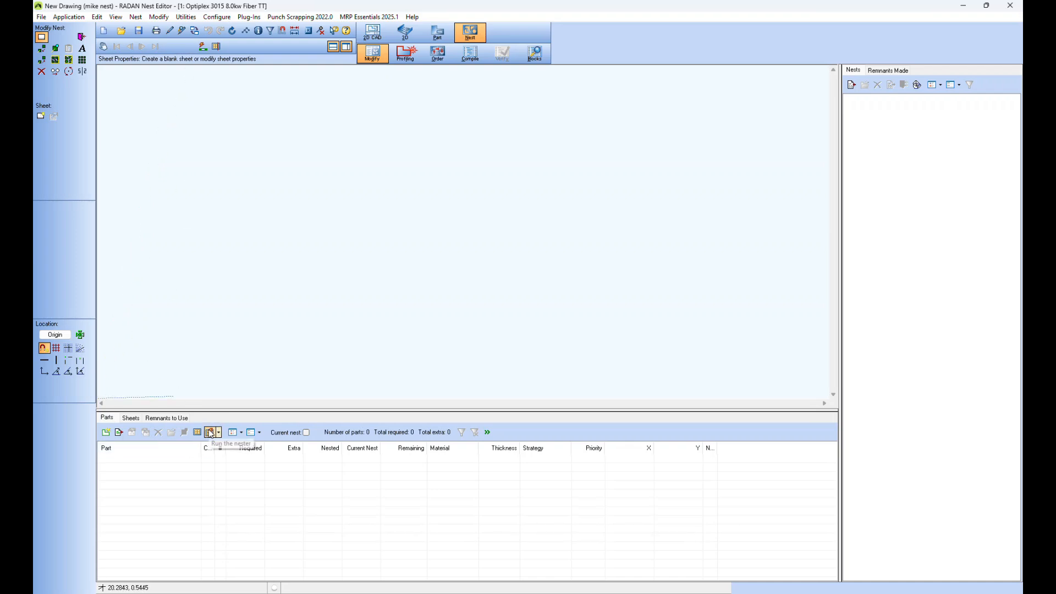
Select the ten part files from Badge.sym through Duct Panel.sym in the SYM files folder for the project's schedule
{"action": "left_click", "coordinate": [107, 433]}
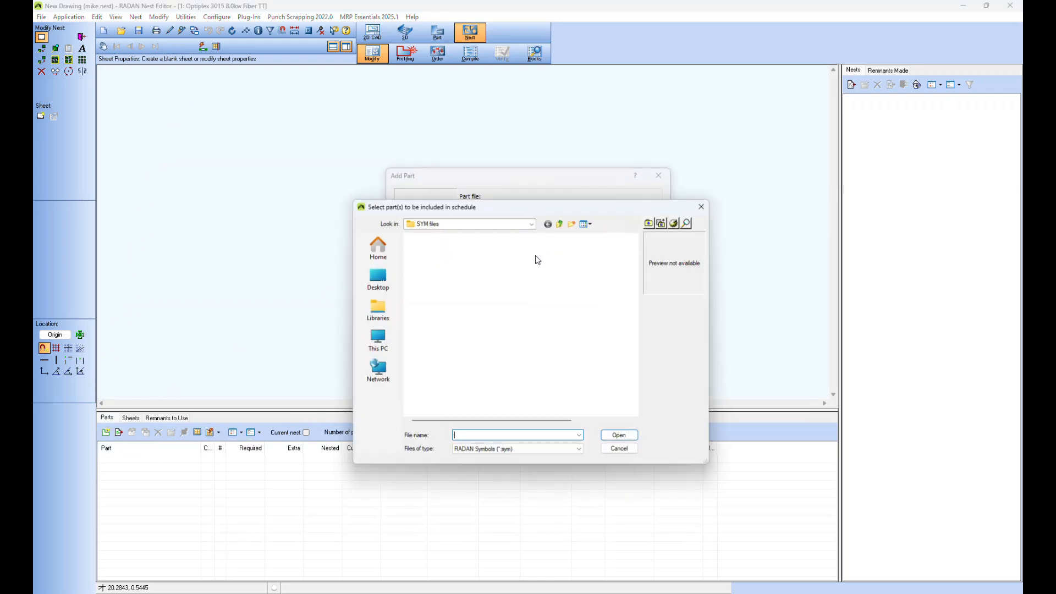
{"action": "left_click", "coordinate": [484, 251]}
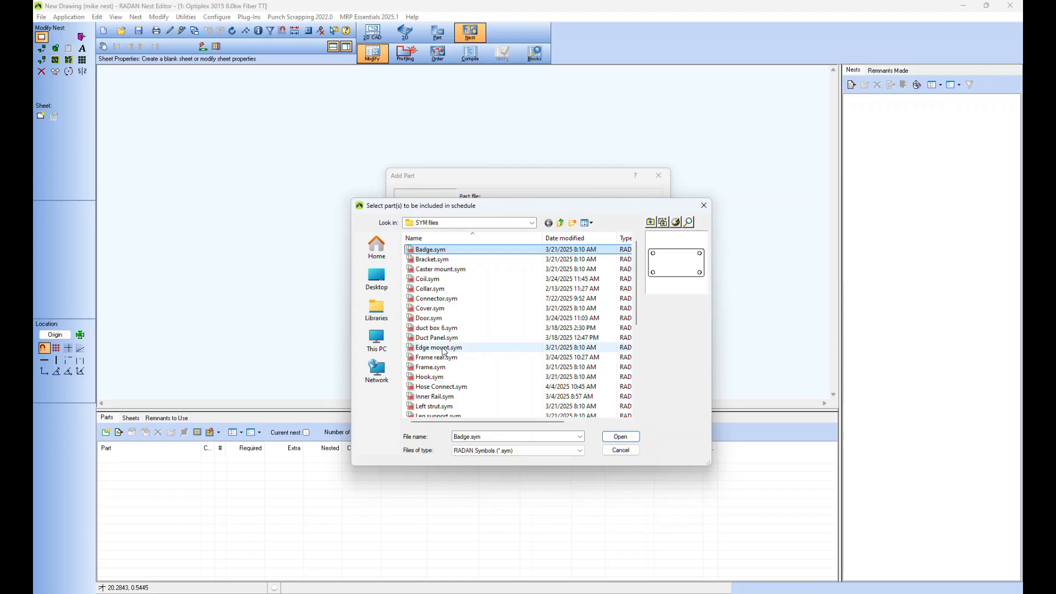
{"action": "left_click", "coordinate": [436, 338], "text": "shift"}
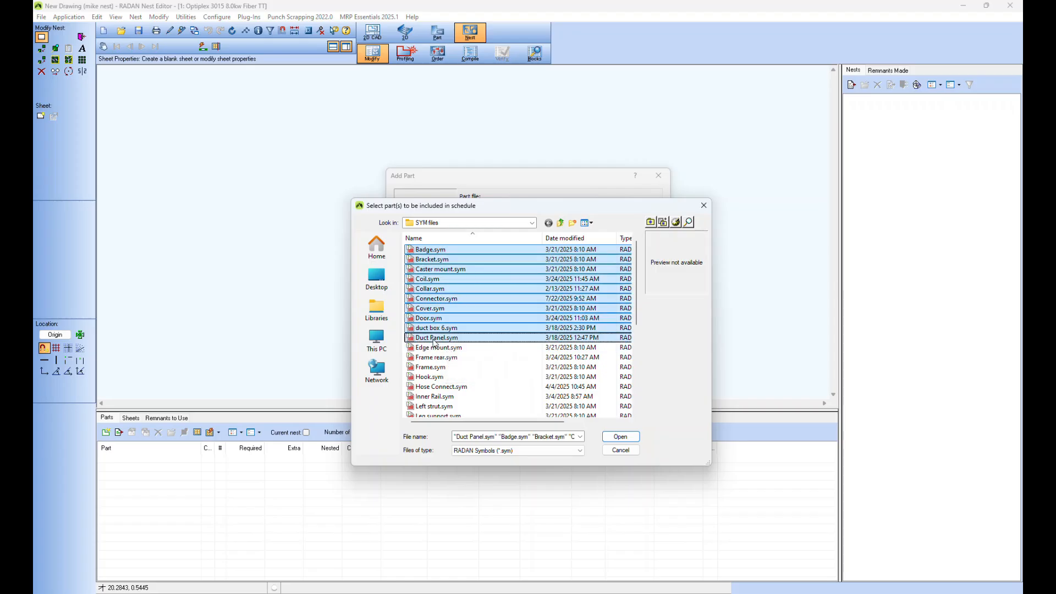
{"action": "left_click", "coordinate": [623, 437]}
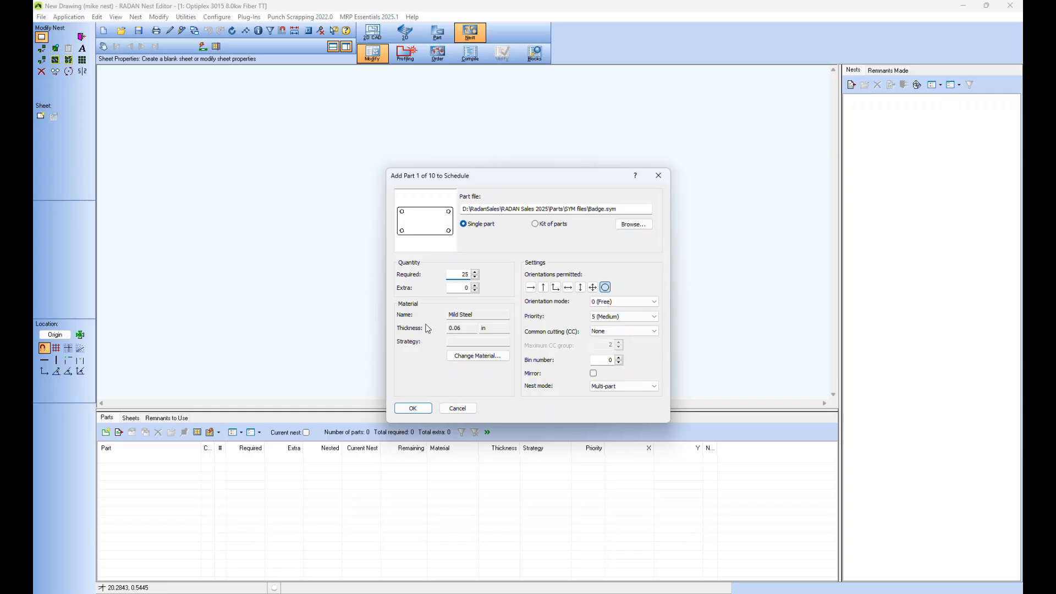
Add all ten selected parts to the project schedule with 25 required of each, keeping their default materials and orientations
{"action": "left_click", "coordinate": [416, 409]}
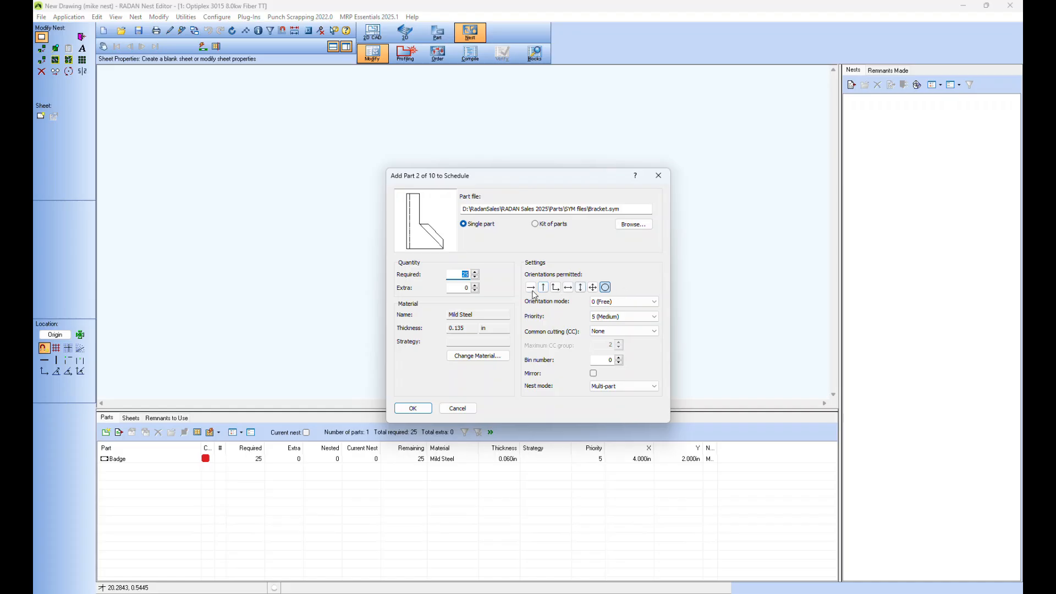
{"action": "left_click", "coordinate": [416, 409]}
{"action": "left_click", "coordinate": [418, 410]}
{"action": "left_click", "coordinate": [419, 411]}
{"action": "left_click", "coordinate": [419, 412]}
{"action": "left_click", "coordinate": [419, 411]}
{"action": "left_click", "coordinate": [419, 412]}
{"action": "left_click", "coordinate": [419, 411]}
{"action": "left_click", "coordinate": [420, 411]}
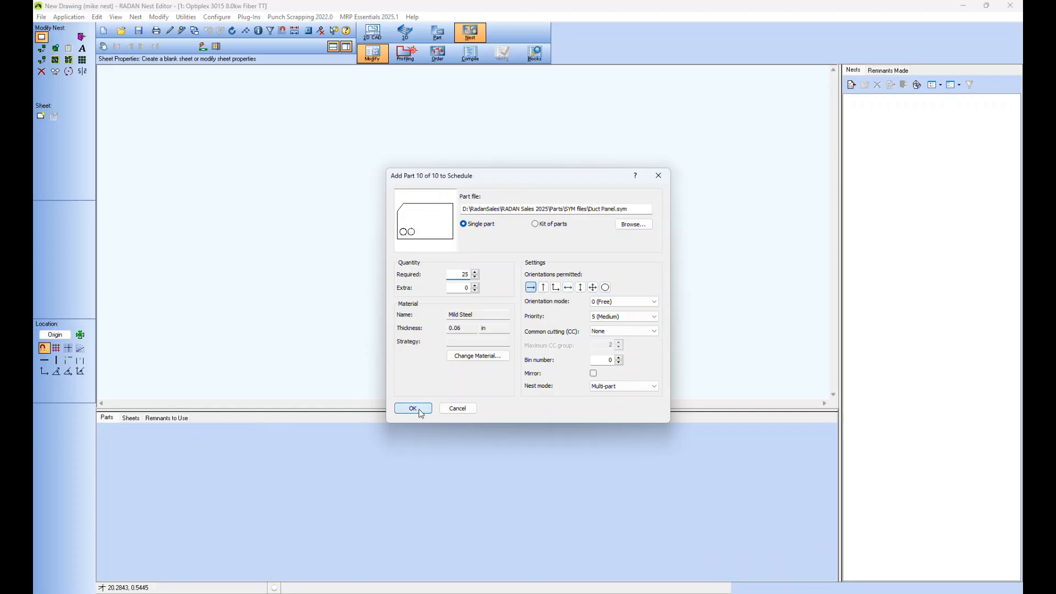
{"action": "left_click", "coordinate": [419, 411]}
Enlarge the project's parts list area and display the parts as tiles
{"action": "left_click_drag", "start_coordinate": [418, 411], "coordinate": [424, 332]}
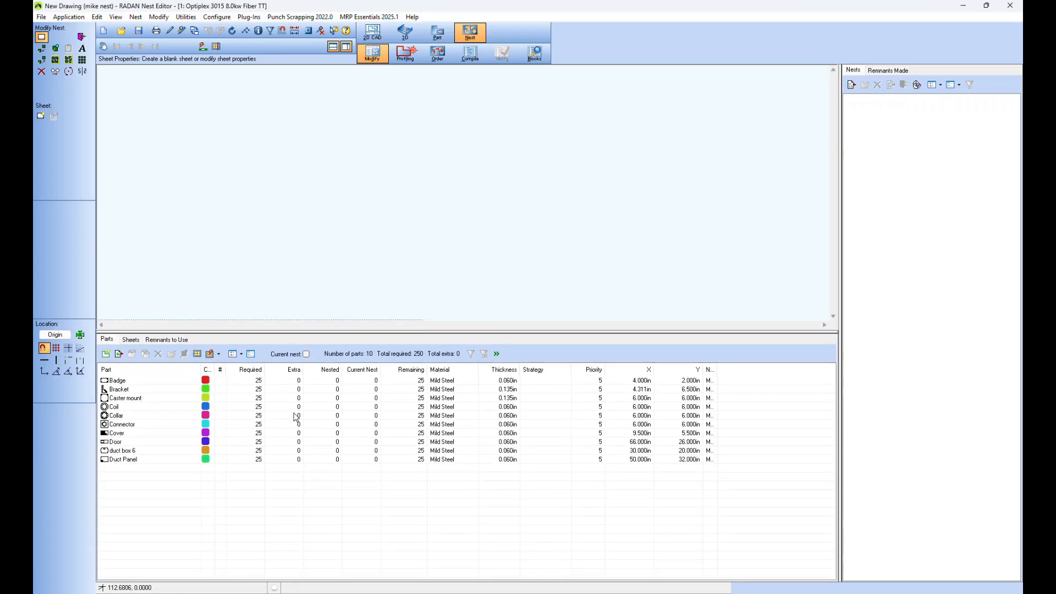
{"action": "left_click", "coordinate": [241, 355]}
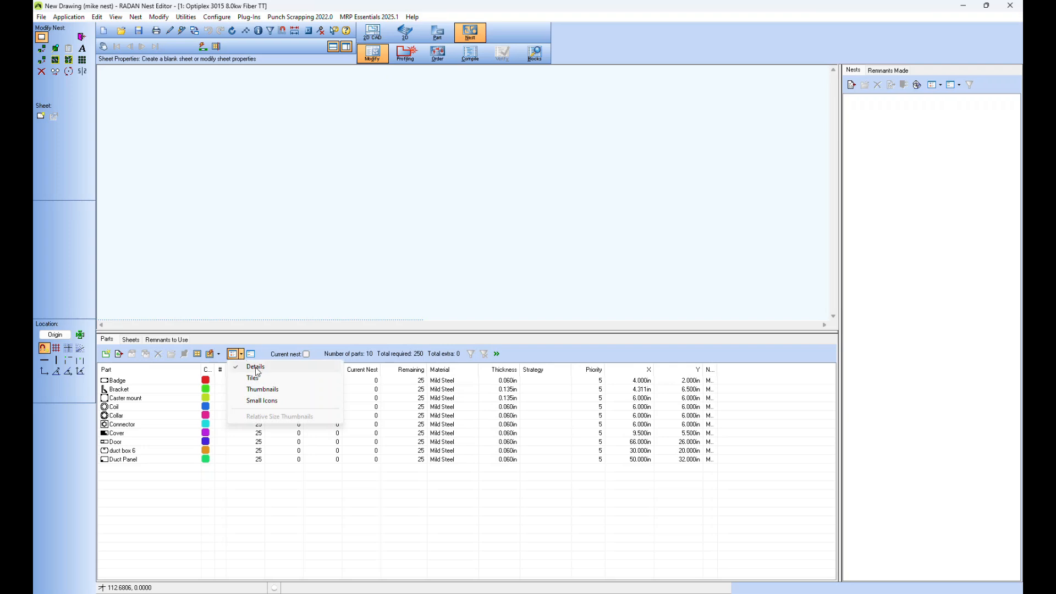
{"action": "left_click", "coordinate": [258, 378]}
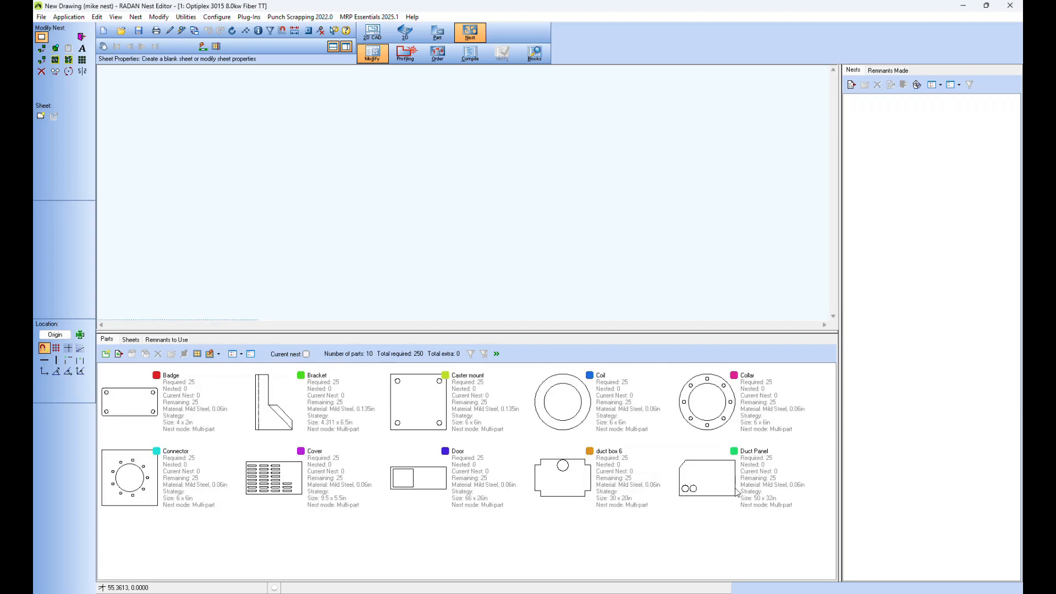
Display the project's parts as a detailed list grouped by material and thickness, and reduce the height of the parts list area
{"action": "left_click", "coordinate": [241, 354]}
{"action": "left_click", "coordinate": [253, 391]}
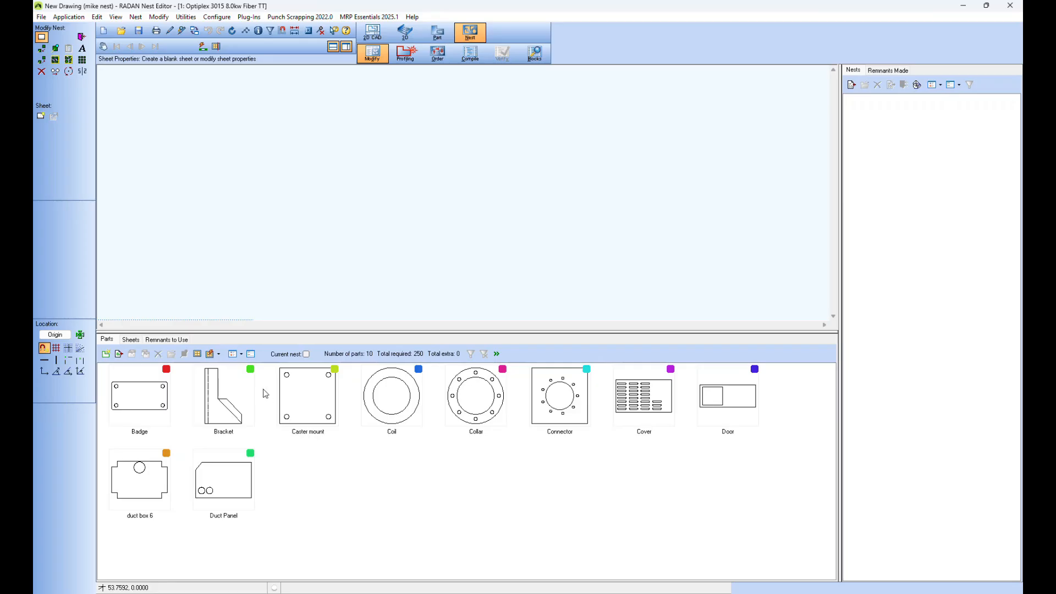
{"action": "left_click", "coordinate": [241, 354]}
{"action": "left_click", "coordinate": [255, 367]}
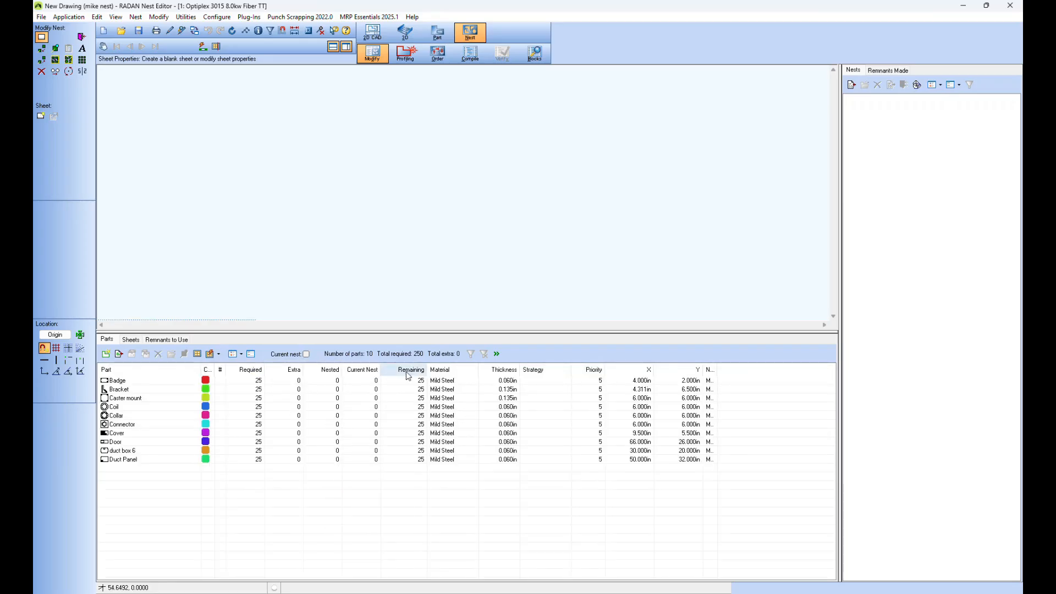
{"action": "left_click", "coordinate": [257, 354]}
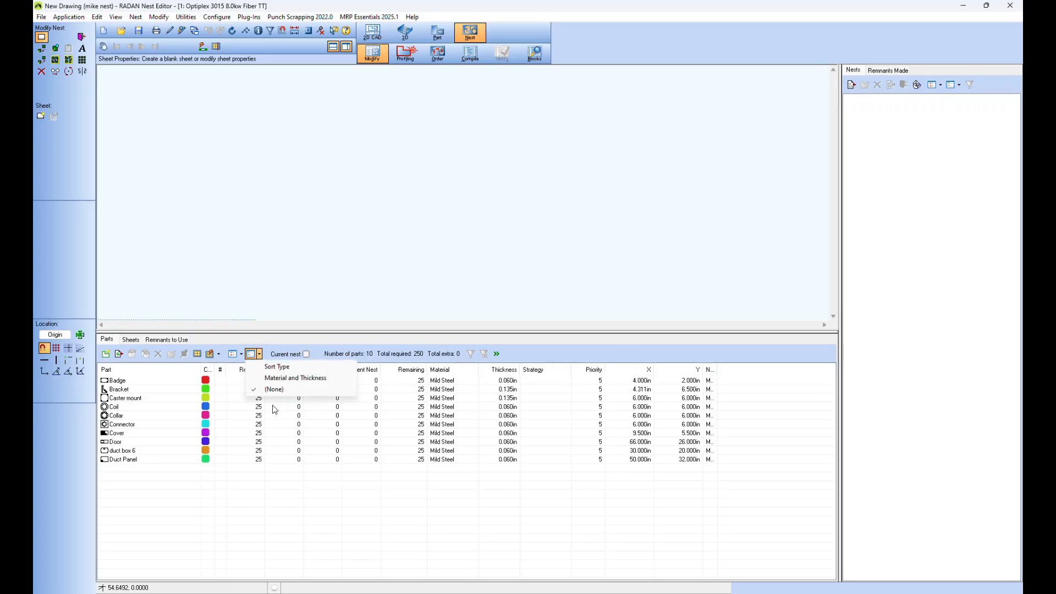
{"action": "left_click", "coordinate": [295, 377]}
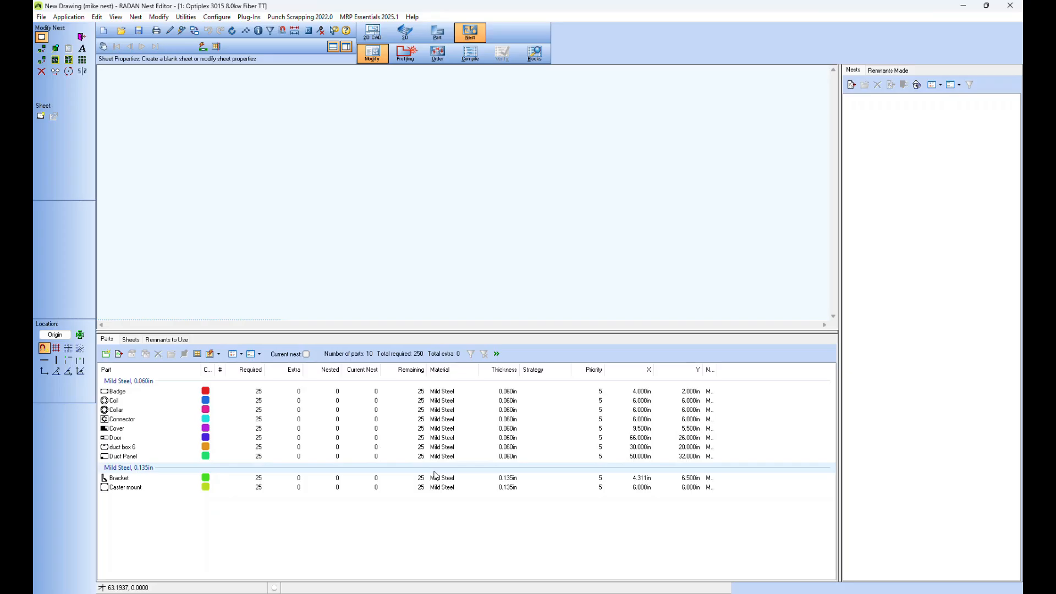
{"action": "left_click_drag", "start_coordinate": [384, 337], "coordinate": [342, 399]}
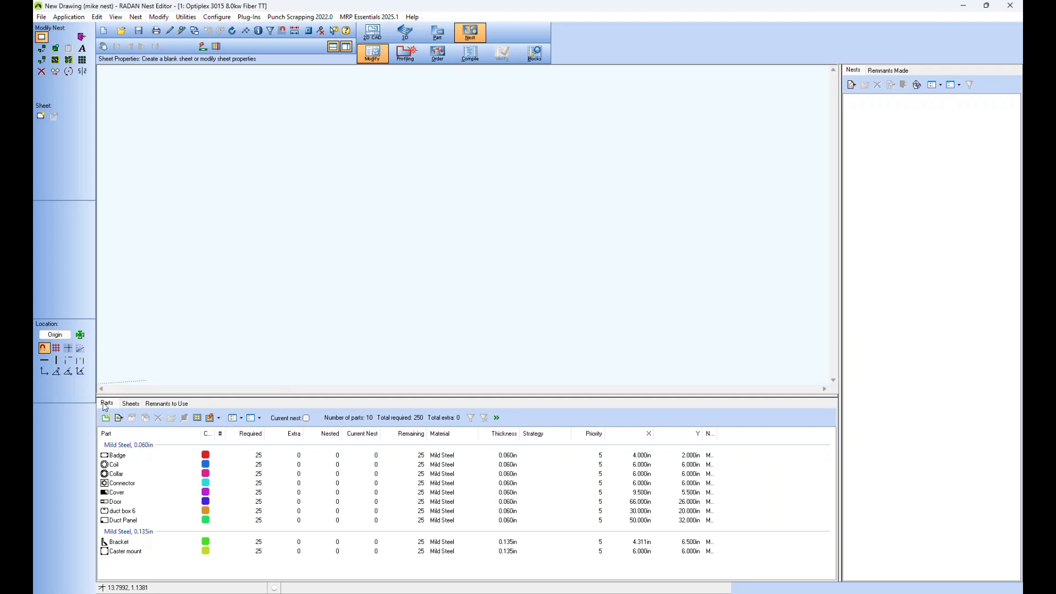
Compare the project's available sheets with the materials and thicknesses in the parts schedule
{"action": "left_click", "coordinate": [130, 404]}
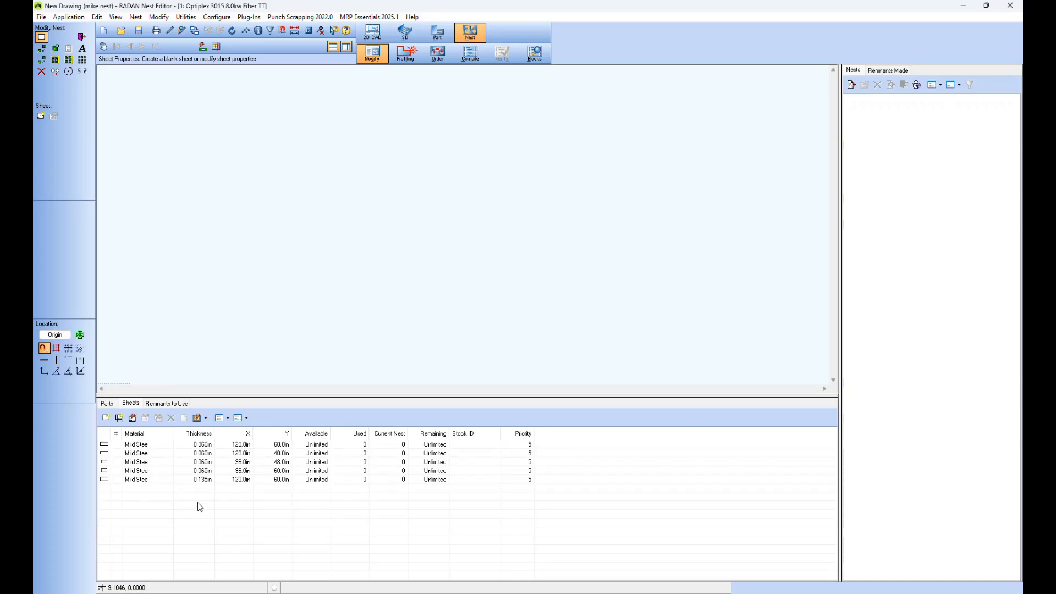
{"action": "left_click", "coordinate": [107, 404]}
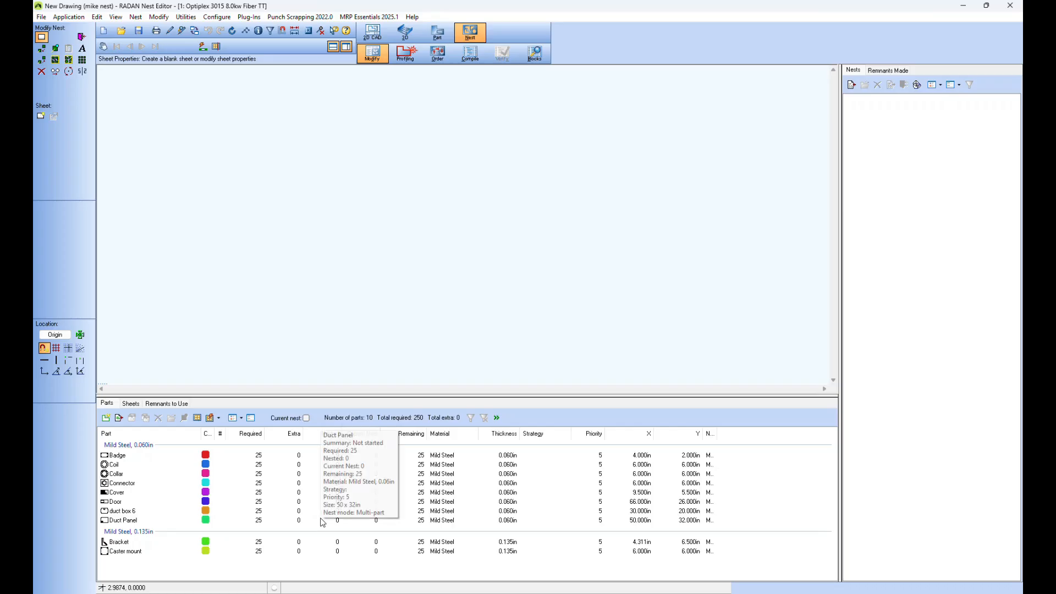
{"action": "left_click", "coordinate": [131, 403]}
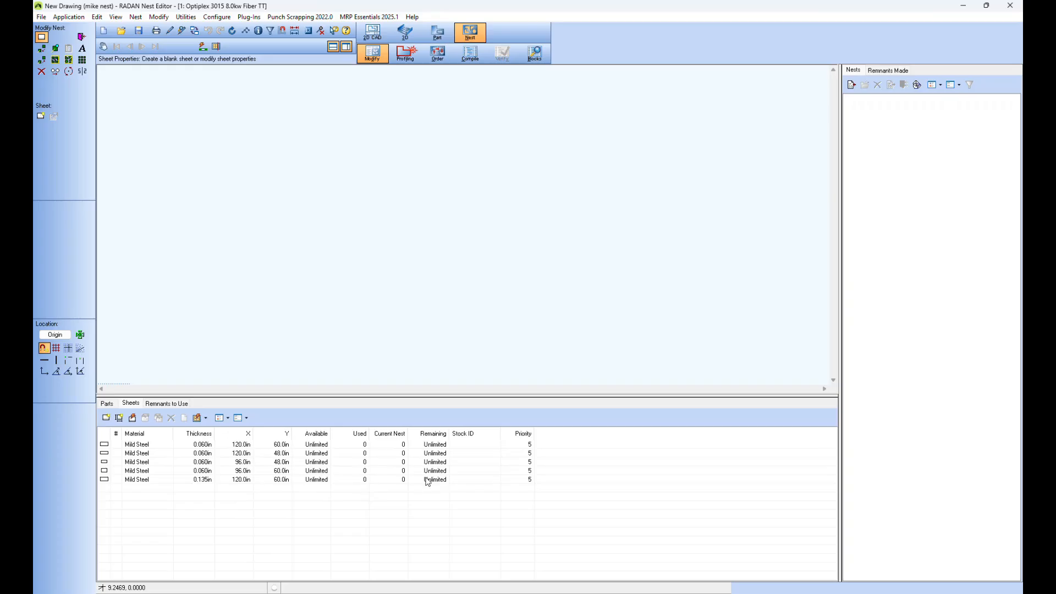
Exclude the 0.060 in, 120 x 48 in mild steel sheet from the nester and include it again
{"action": "mouse_move", "coordinate": [428, 481]}
{"action": "right_click", "coordinate": [106, 458]}
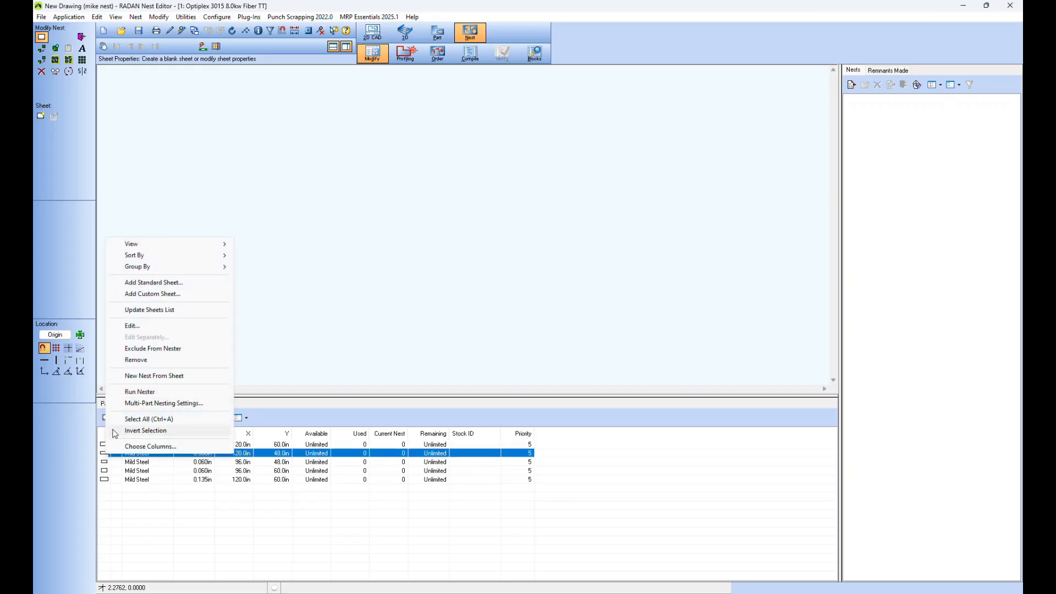
{"action": "left_click", "coordinate": [154, 349]}
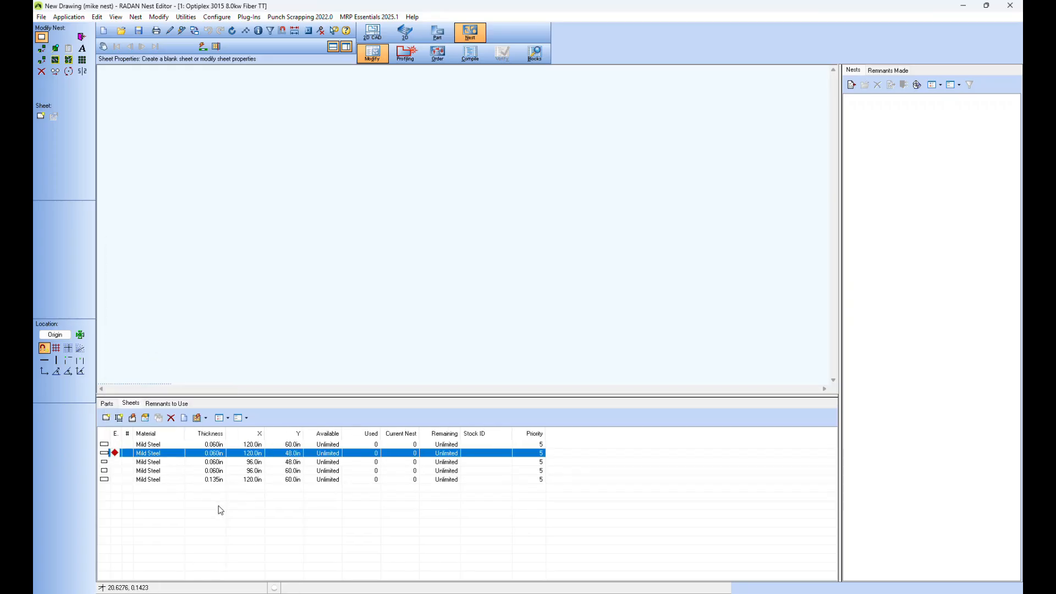
{"action": "right_click", "coordinate": [110, 456]}
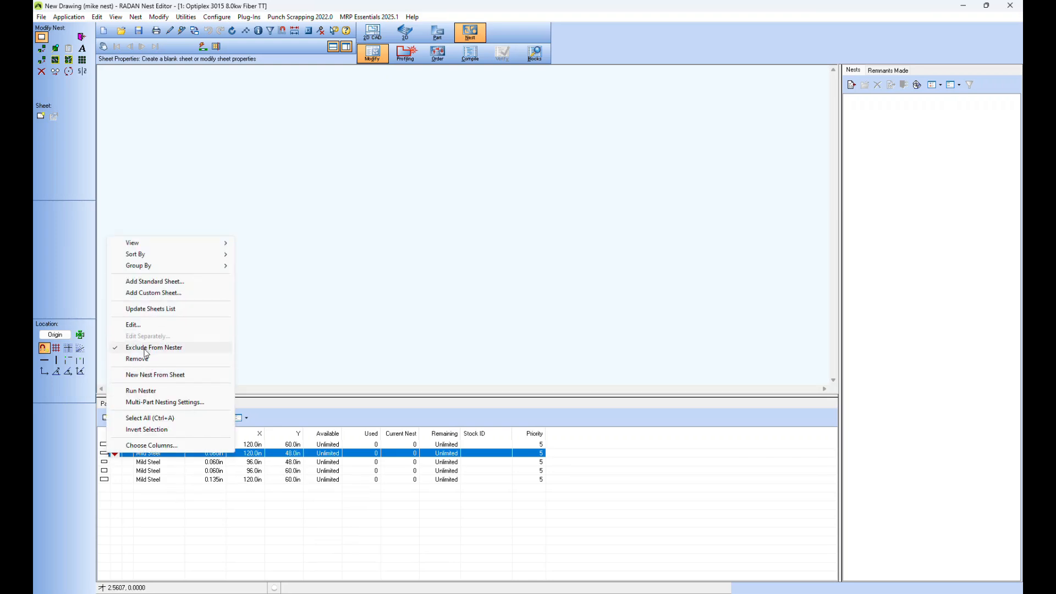
{"action": "left_click", "coordinate": [145, 349]}
Run the nester on the project's ten scheduled parts and close the results notice
{"action": "left_click", "coordinate": [110, 404]}
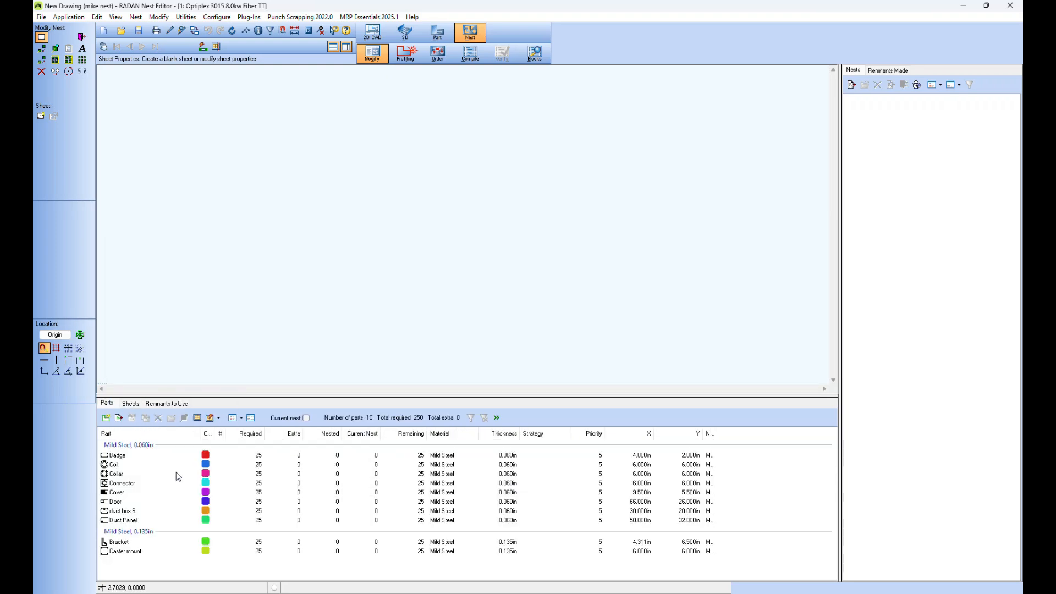
{"action": "left_click", "coordinate": [209, 418]}
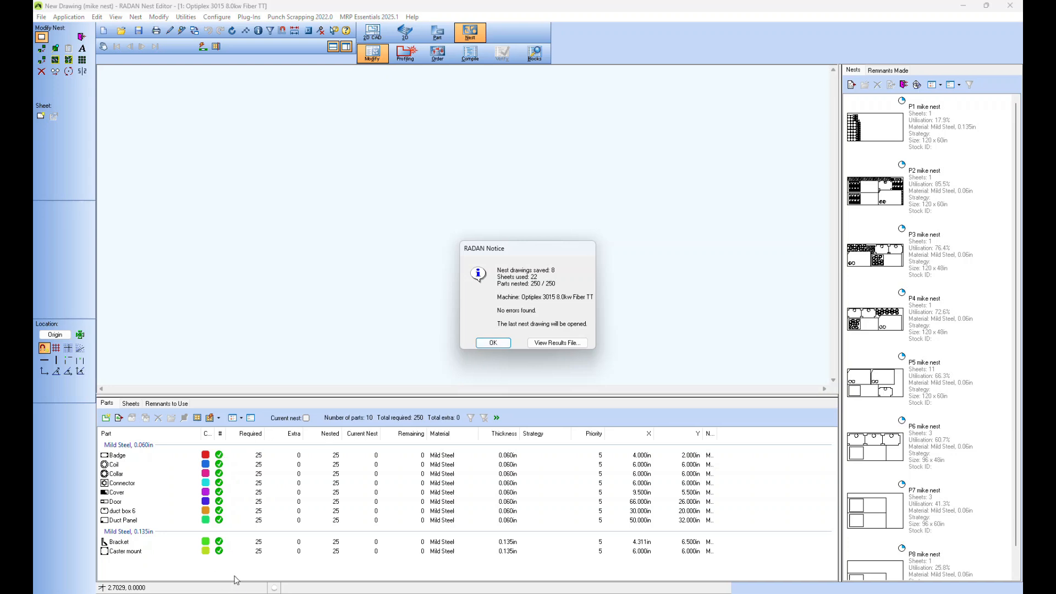
{"action": "left_click", "coordinate": [492, 343]}
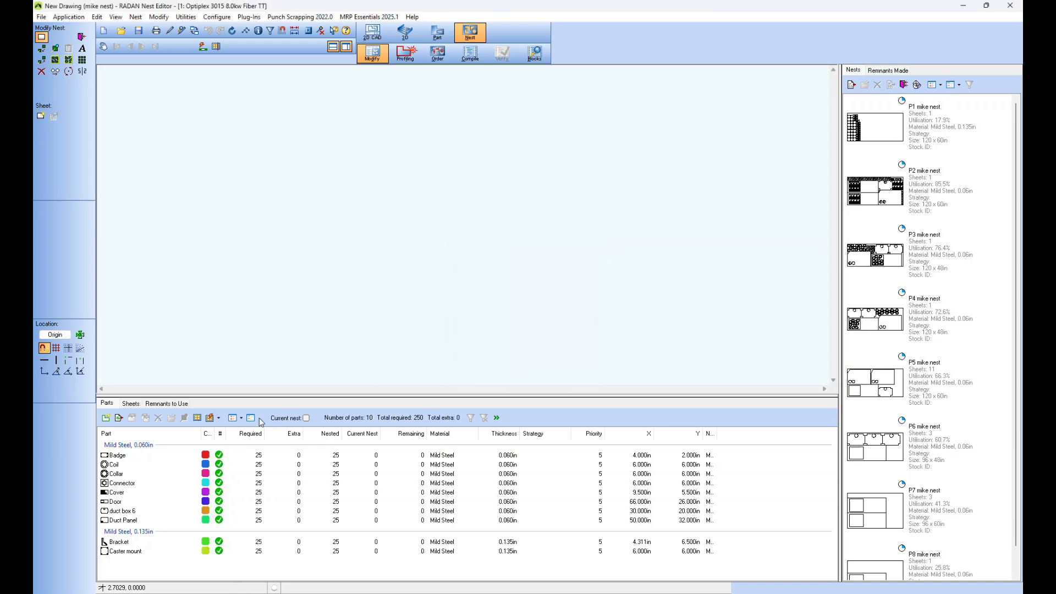
Try to run the nester again on the fully nested parts schedule
{"action": "left_click", "coordinate": [211, 418]}
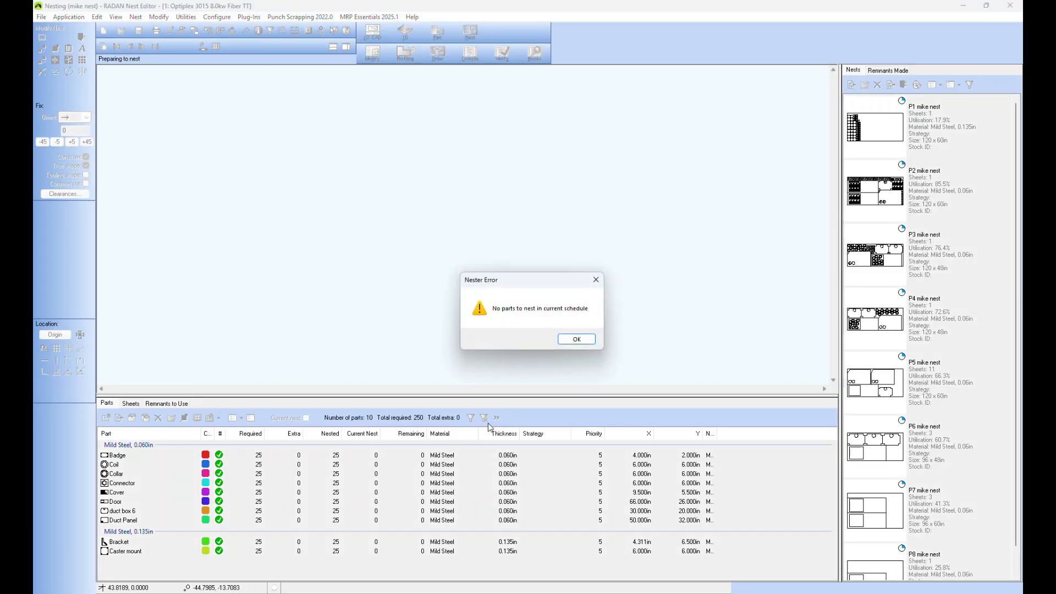
{"action": "left_click", "coordinate": [587, 340]}
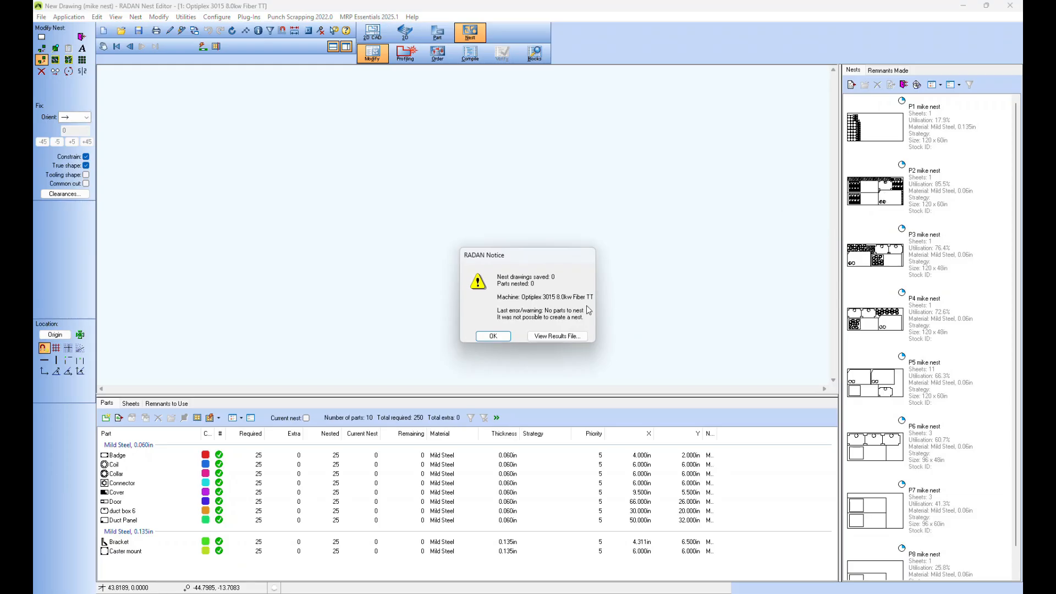
{"action": "left_click", "coordinate": [493, 337]}
Delete the P2 nest from the project and rerun the nester for the parts it releases
{"action": "left_click", "coordinate": [935, 190]}
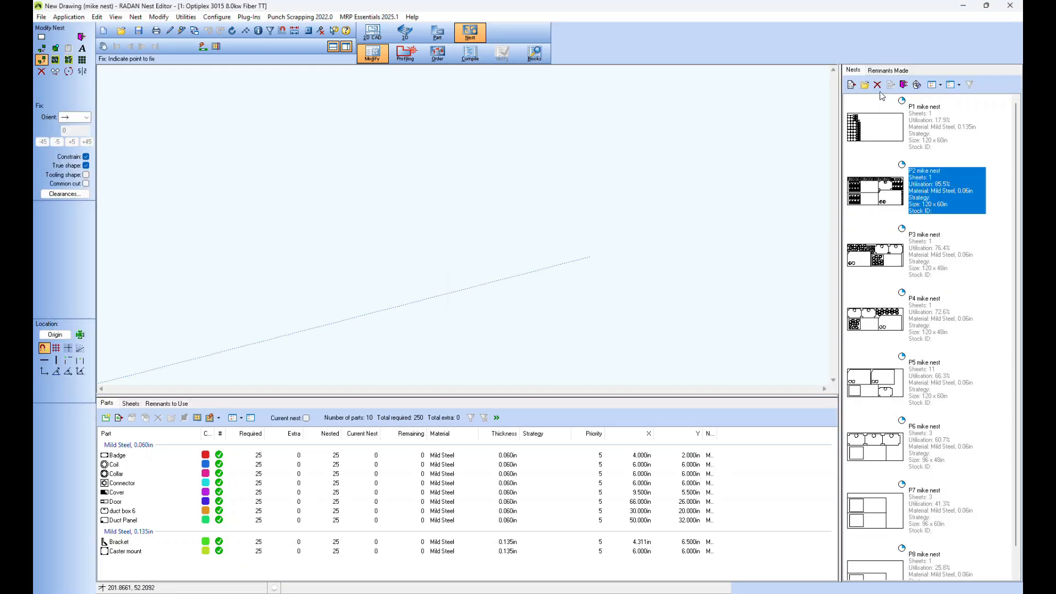
{"action": "left_click", "coordinate": [877, 85]}
{"action": "left_click", "coordinate": [537, 328]}
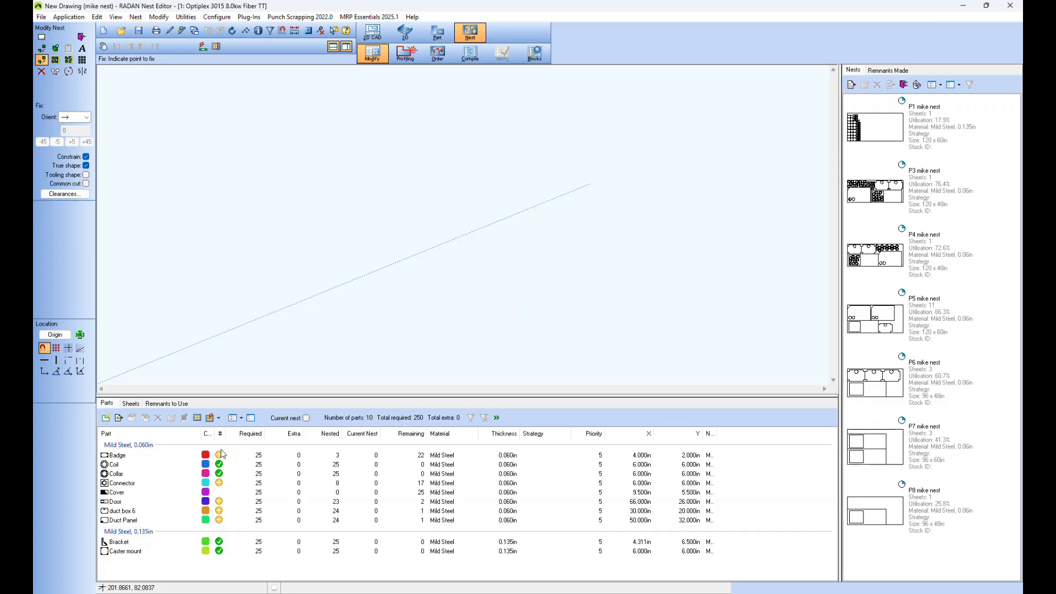
{"action": "left_click", "coordinate": [211, 418]}
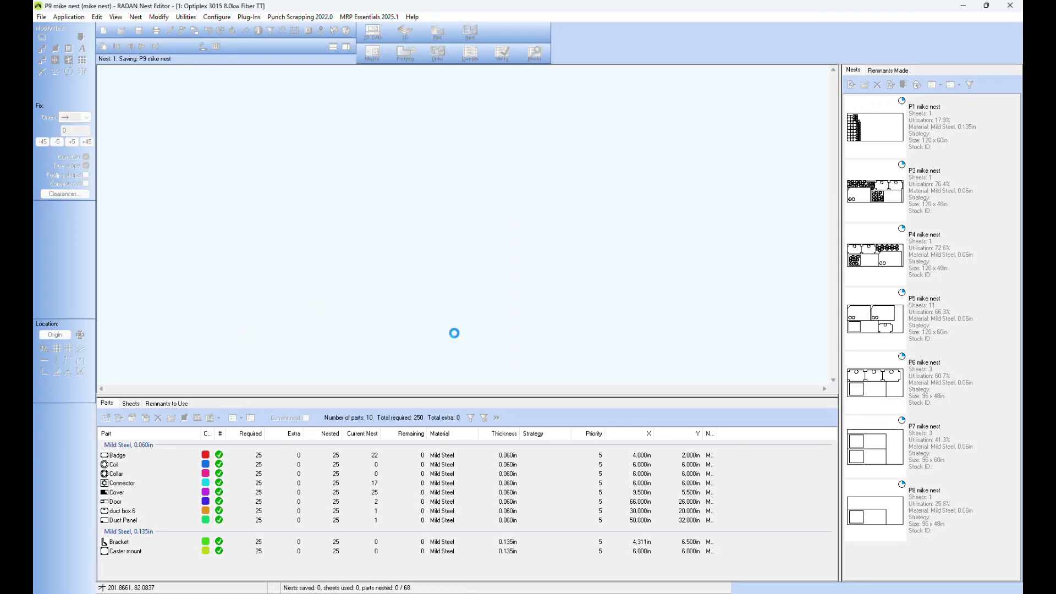
{"action": "left_click", "coordinate": [494, 343]}
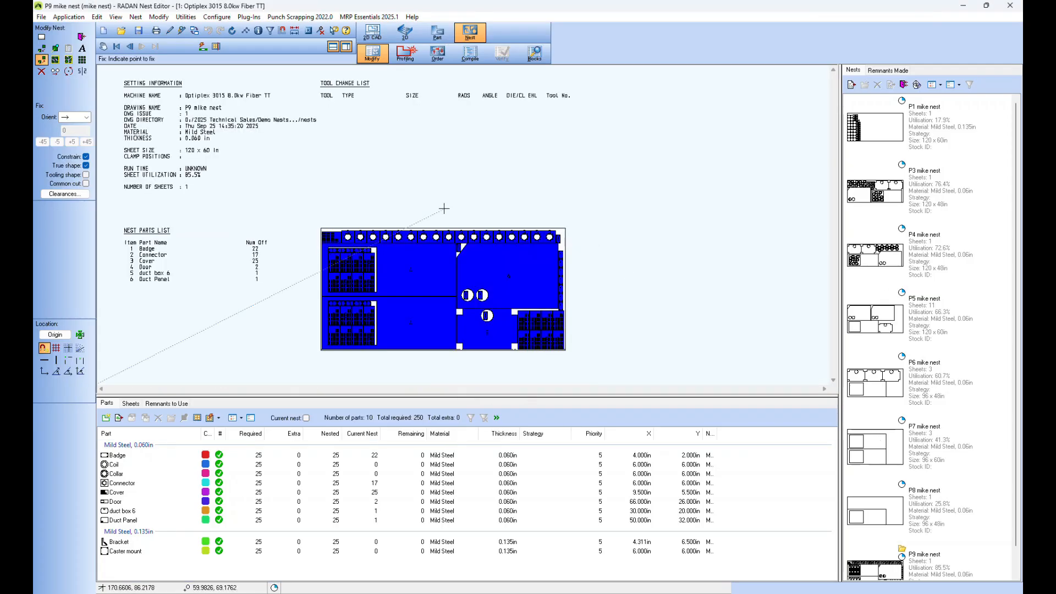
View the nest drawings at full size without the project panes, going back from P9 to P6
{"action": "left_click", "coordinate": [333, 47]}
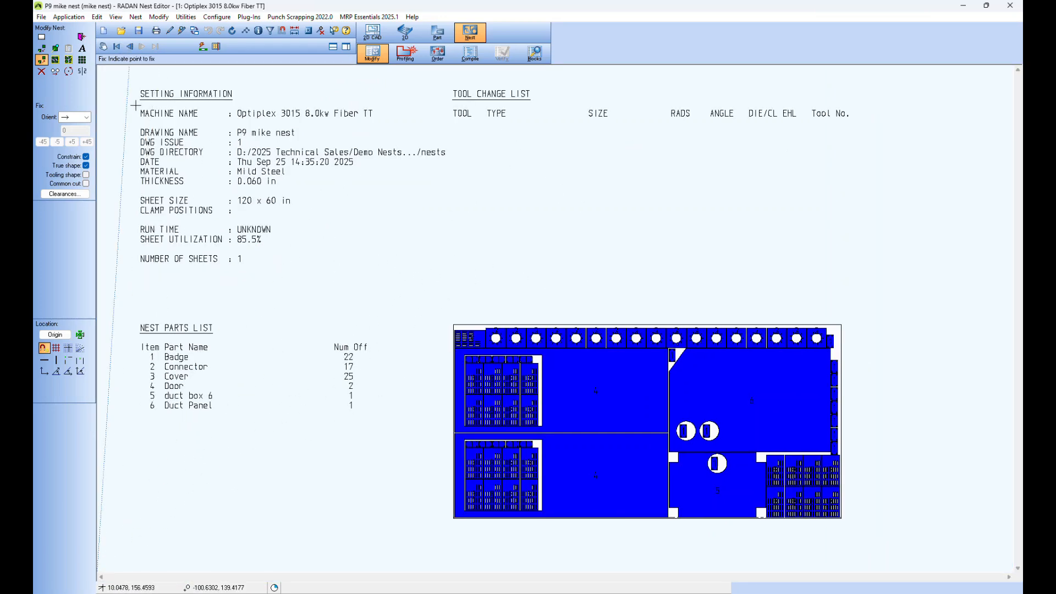
{"action": "left_click", "coordinate": [130, 46]}
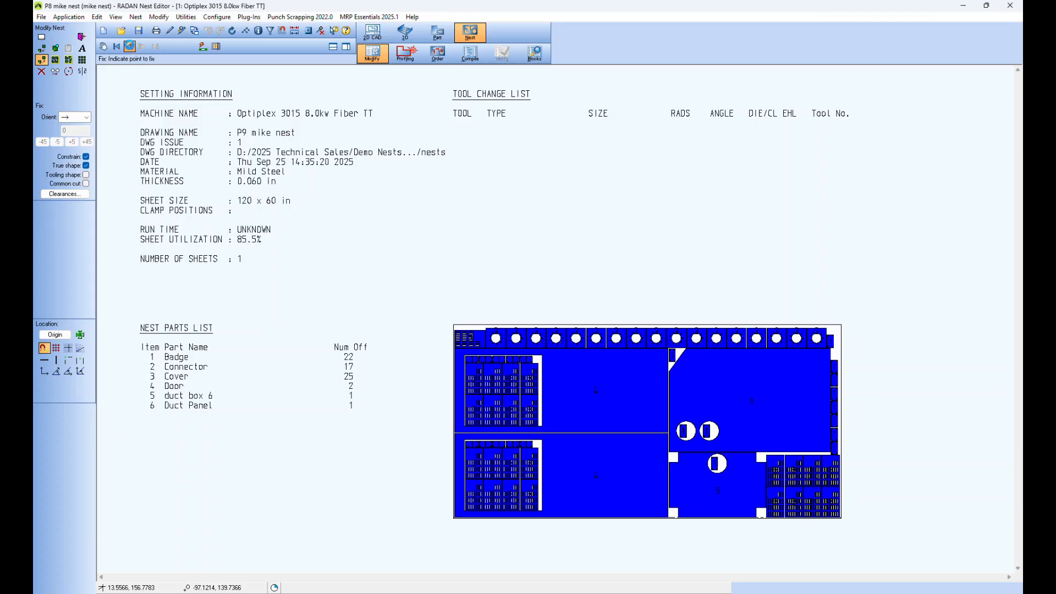
{"action": "left_click", "coordinate": [131, 46]}
{"action": "left_click", "coordinate": [130, 46]}
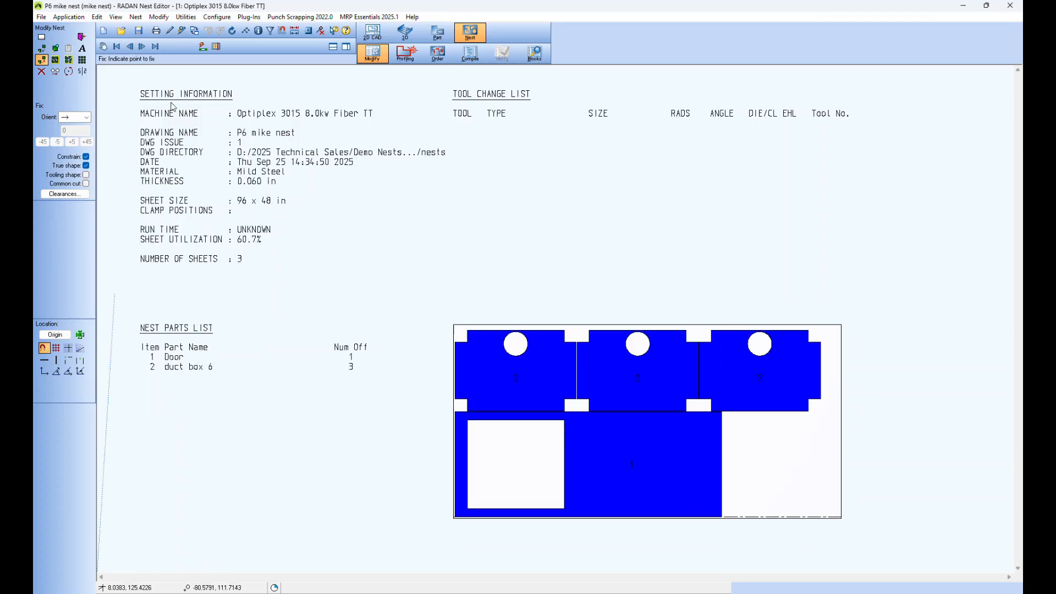
Show the parts and nests lists again and adjust the height of the parts list area
{"action": "left_click", "coordinate": [335, 47]}
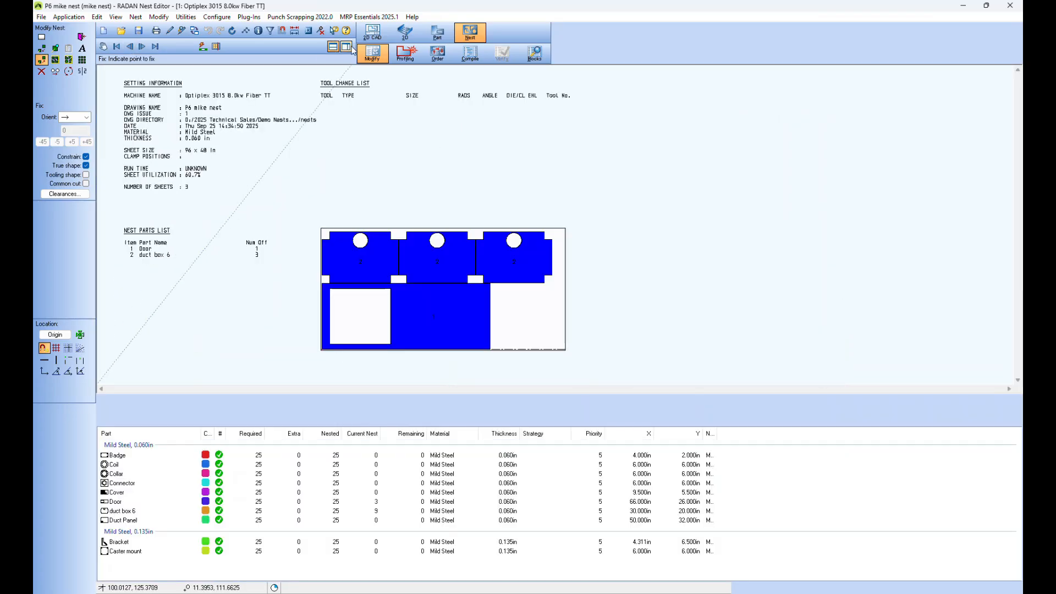
{"action": "left_click", "coordinate": [345, 48]}
{"action": "left_click_drag", "start_coordinate": [495, 397], "coordinate": [495, 343]}
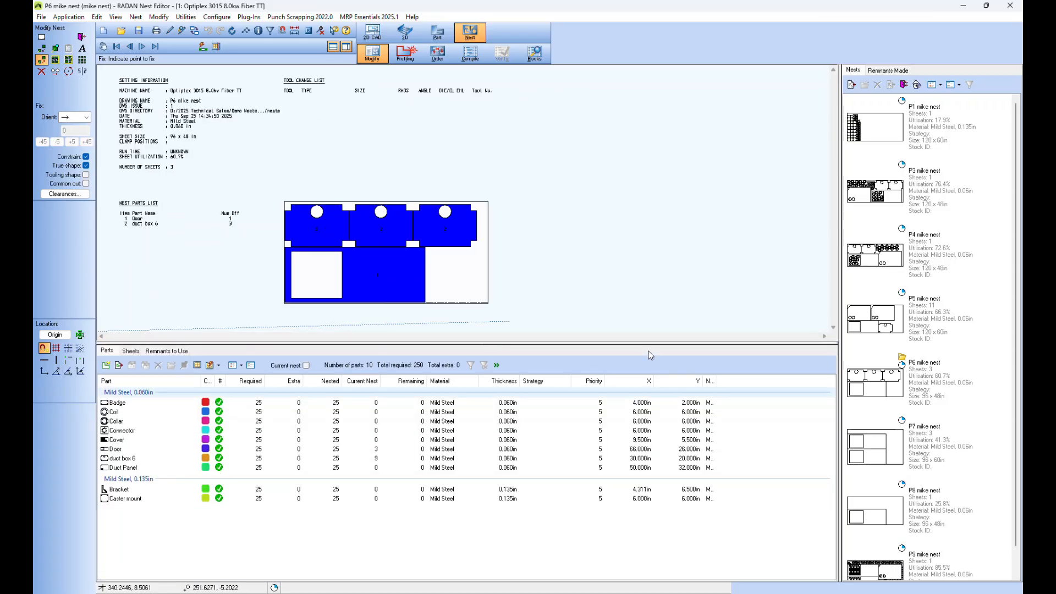
{"action": "left_click_drag", "start_coordinate": [645, 344], "coordinate": [646, 378]}
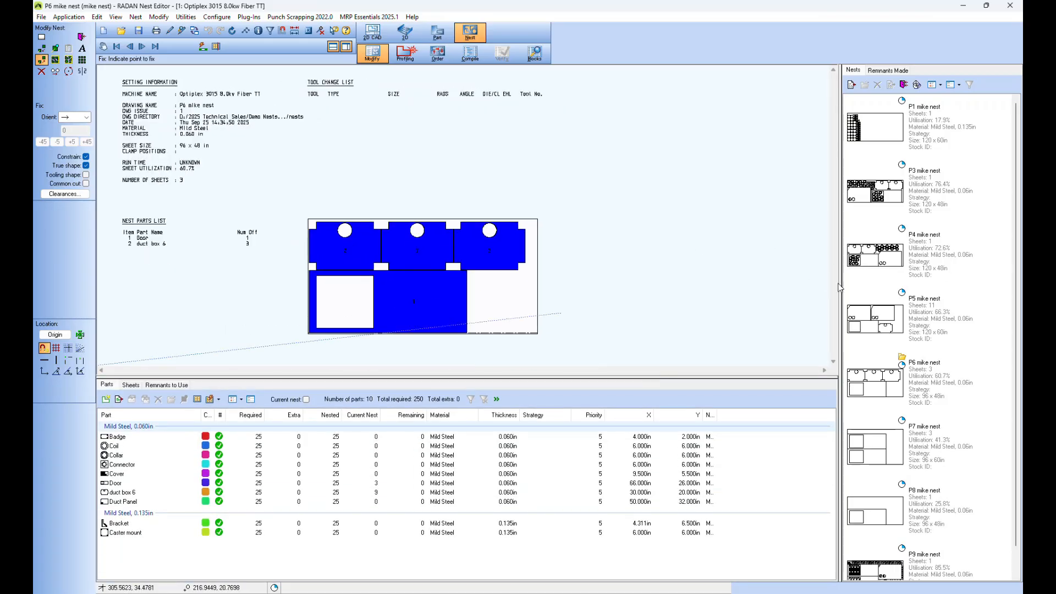
Open the P4 nest, the P7 nest and the P4 nest again from the project's nests list
{"action": "double_click", "coordinate": [898, 264]}
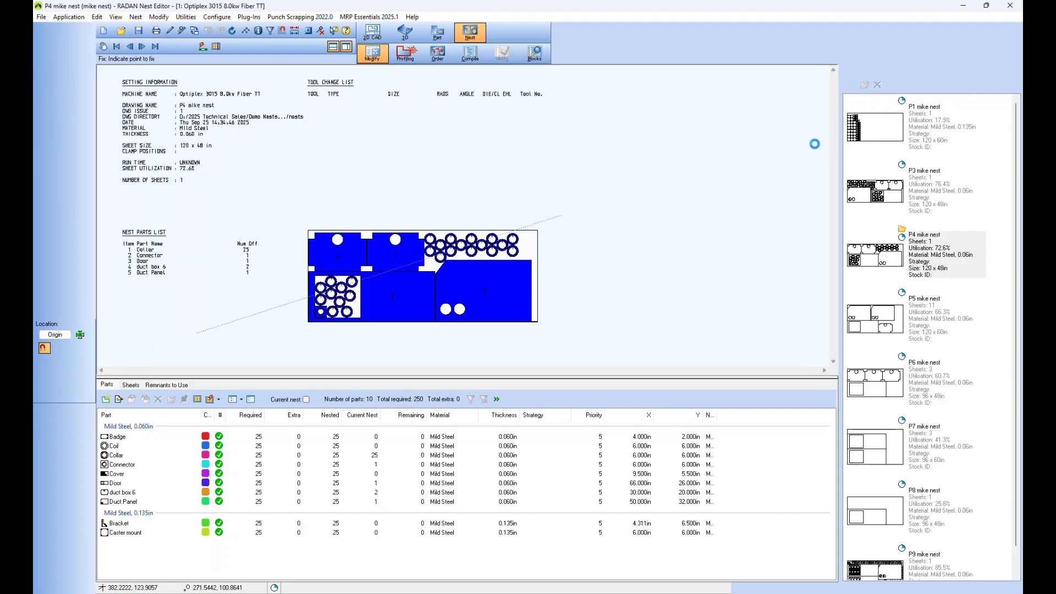
{"action": "double_click", "coordinate": [887, 443]}
{"action": "double_click", "coordinate": [881, 265]}
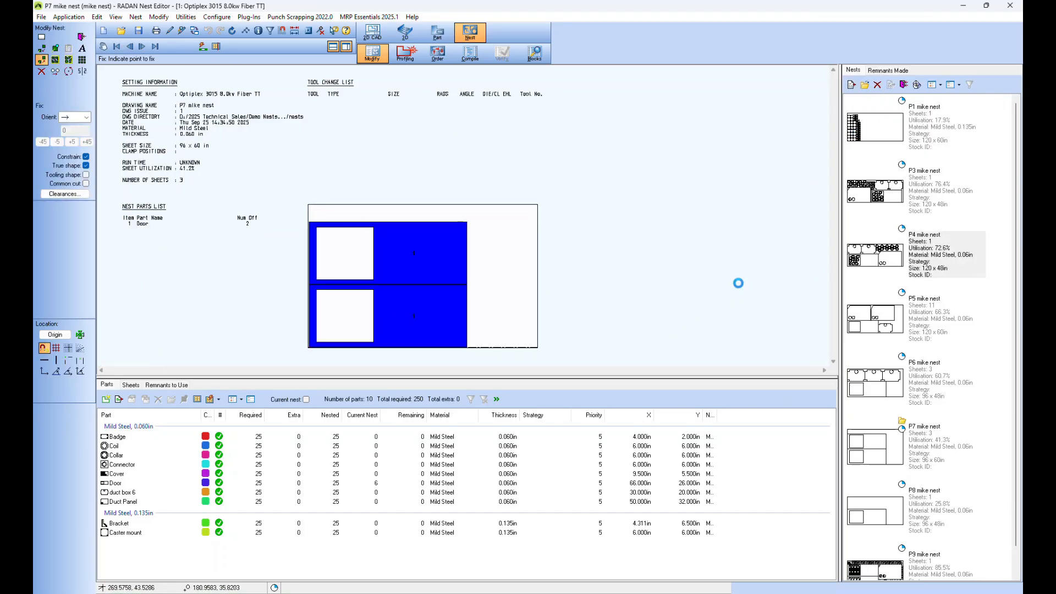
Switch to File Explorer and inspect the project folder in Demo Nests, including its nests and remnants subfolders and the project file
{"action": "left_click_drag", "start_coordinate": [1055, 152], "coordinate": [603, 112]}
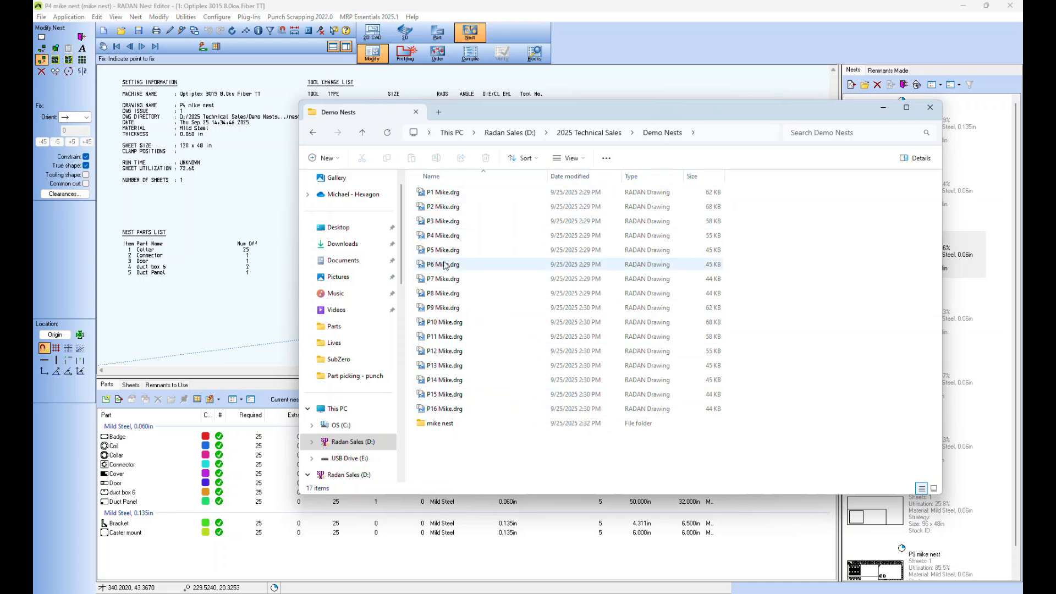
{"action": "double_click", "coordinate": [439, 424]}
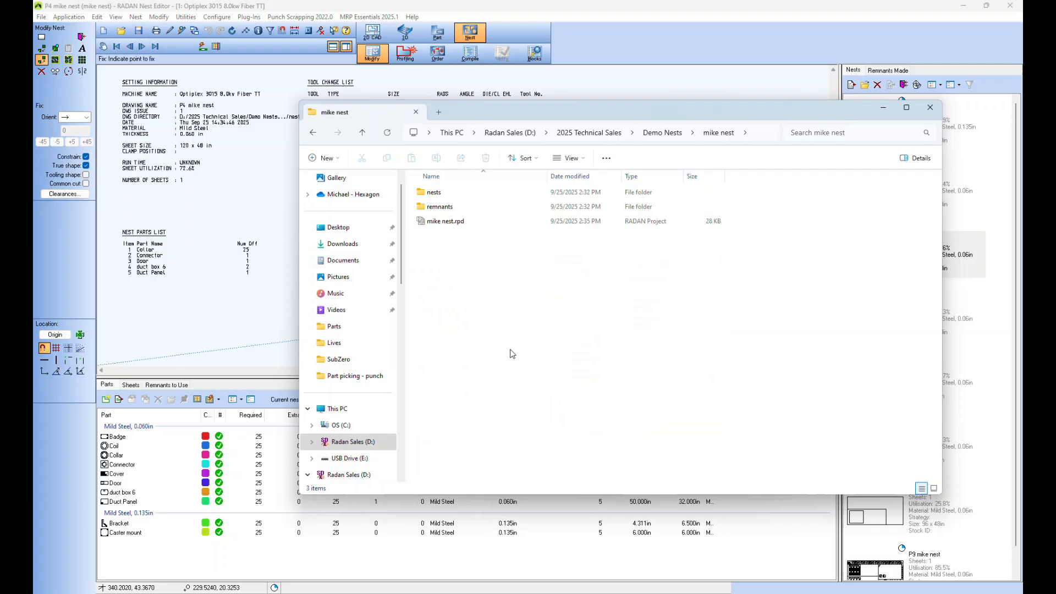
{"action": "double_click", "coordinate": [451, 194]}
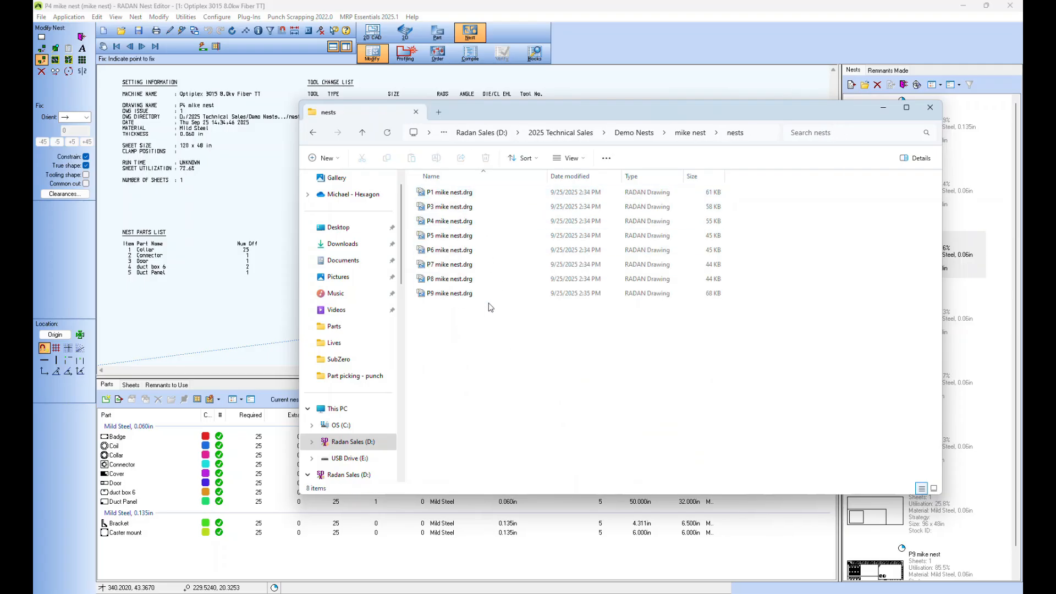
{"action": "left_click", "coordinate": [696, 132]}
{"action": "double_click", "coordinate": [440, 207]}
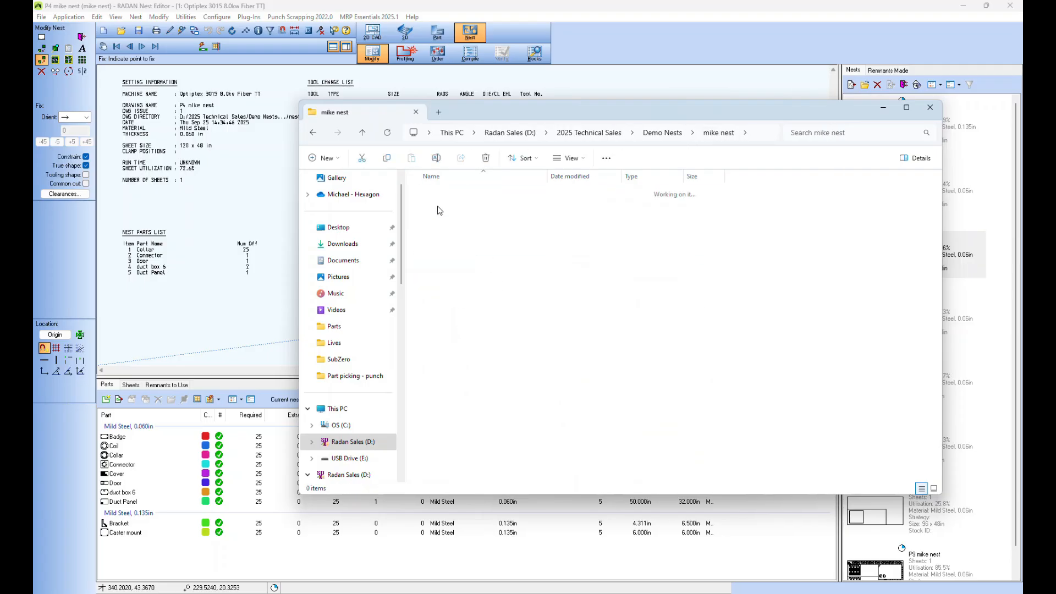
{"action": "left_click", "coordinate": [682, 133]}
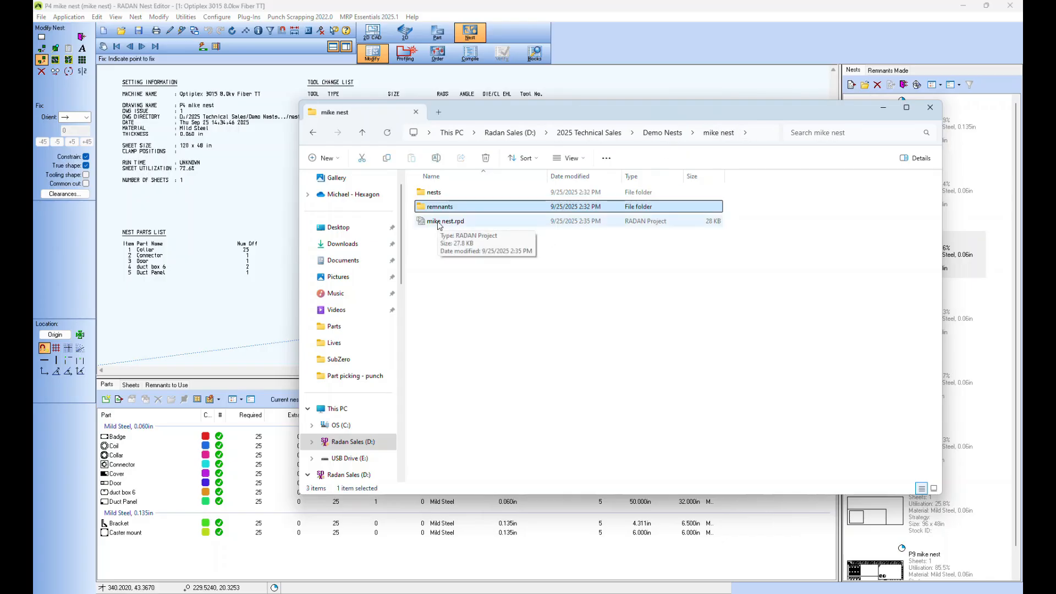
Minimise File Explorer to return to RADAN Nest Editor and make the parts list area slightly shorter
{"action": "left_click_drag", "start_coordinate": [628, 114], "coordinate": [667, 111]}
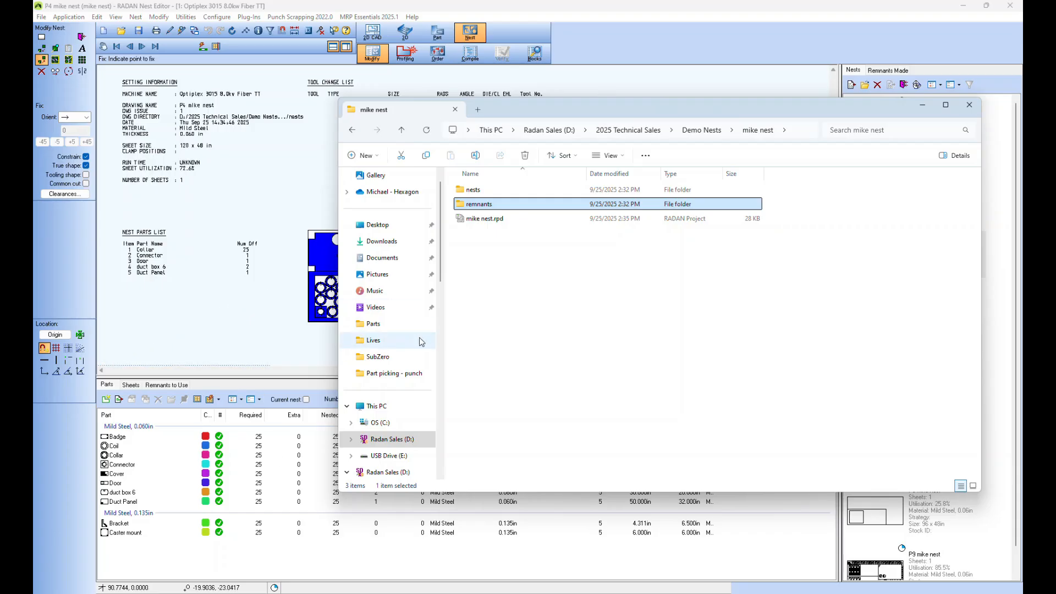
{"action": "left_click", "coordinate": [924, 107]}
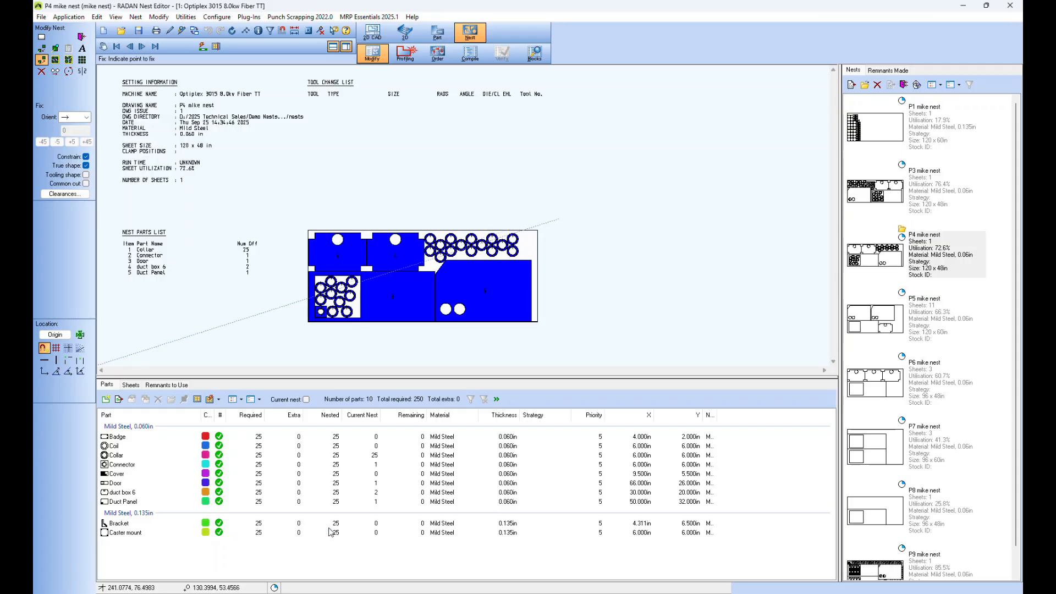
{"action": "mouse_move", "coordinate": [341, 505]}
{"action": "left_click_drag", "start_coordinate": [473, 376], "coordinate": [473, 392]}
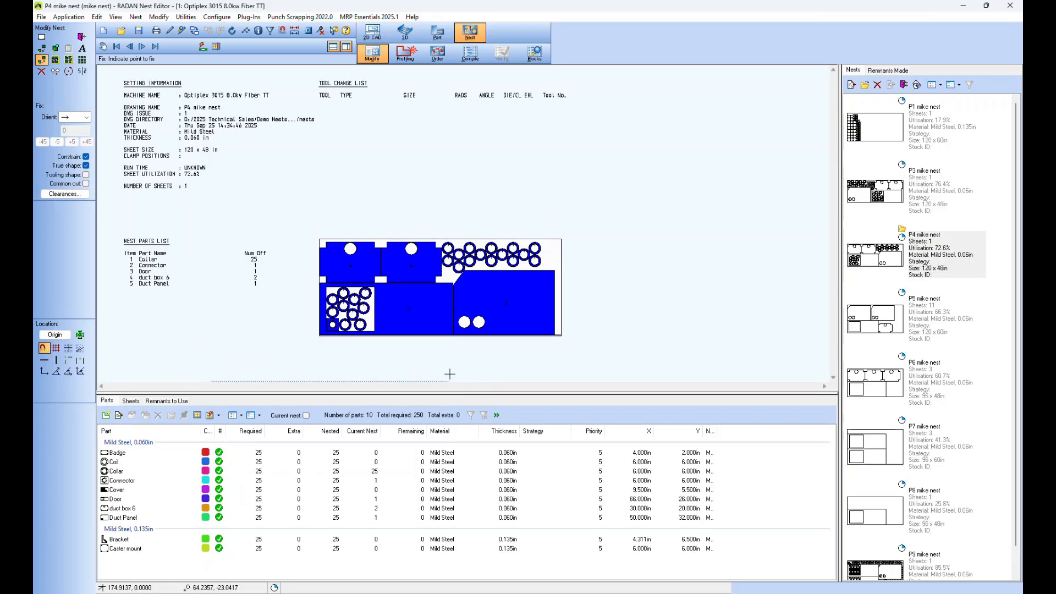